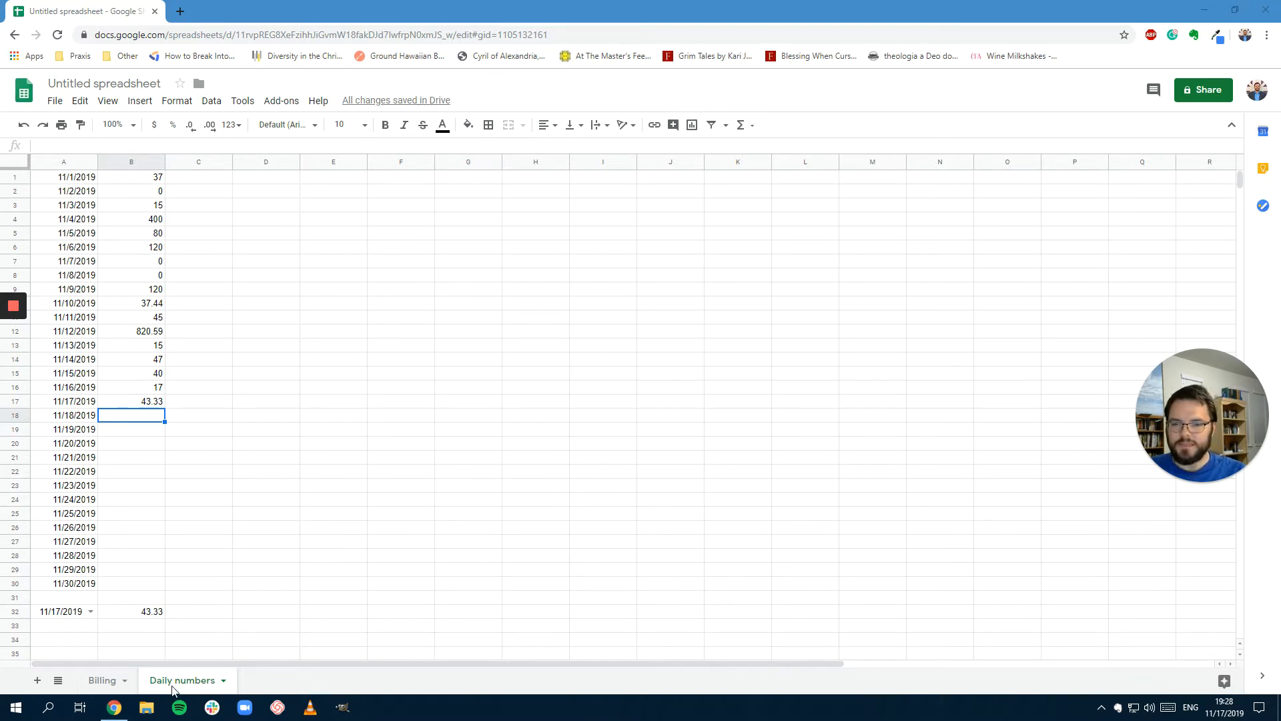
# Open the Billing sheet and examine the category, item and total cells in its first entries
pyautogui.click(99, 686)
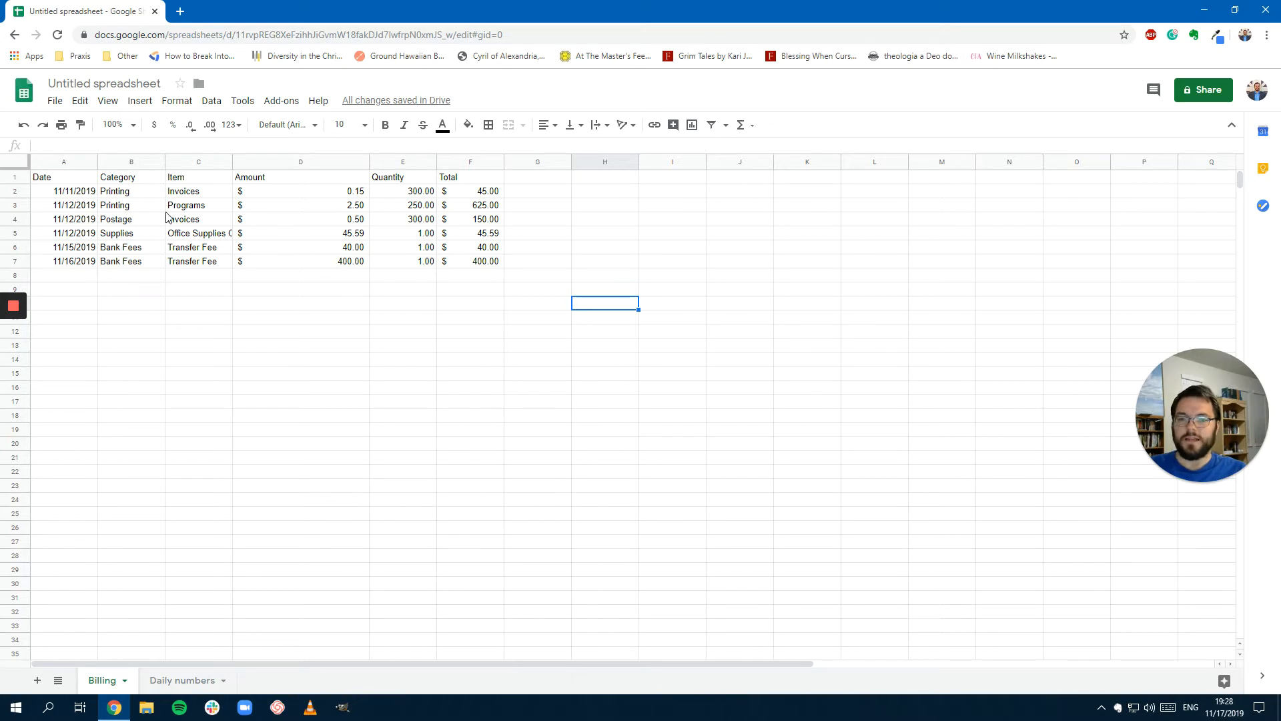
pyautogui.click(122, 192)
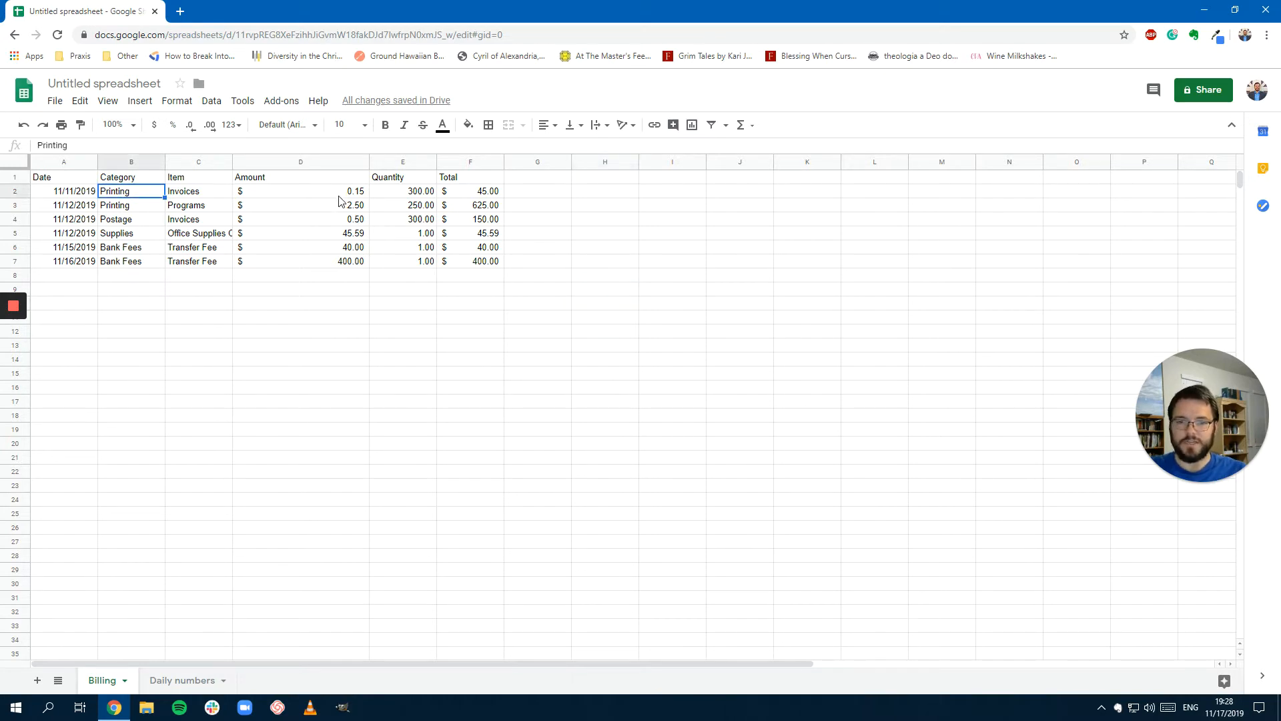
pyautogui.click(473, 195)
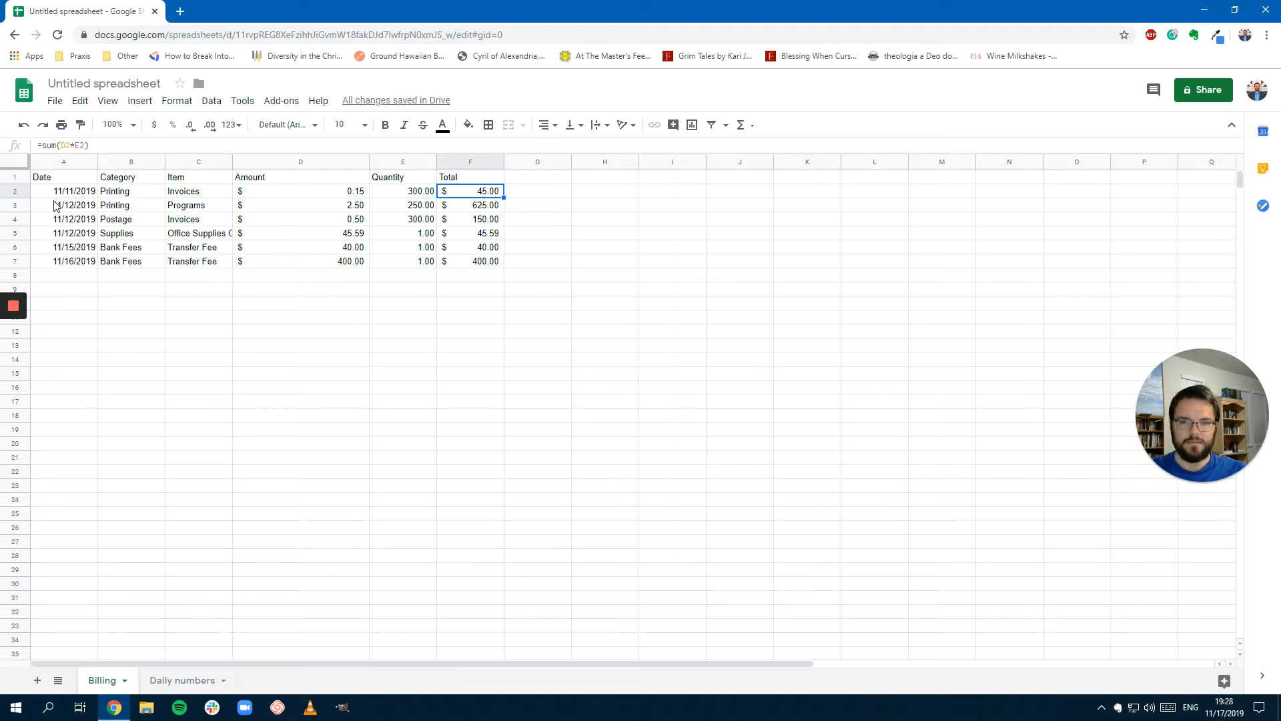
pyautogui.click(132, 207)
pyautogui.click(175, 208)
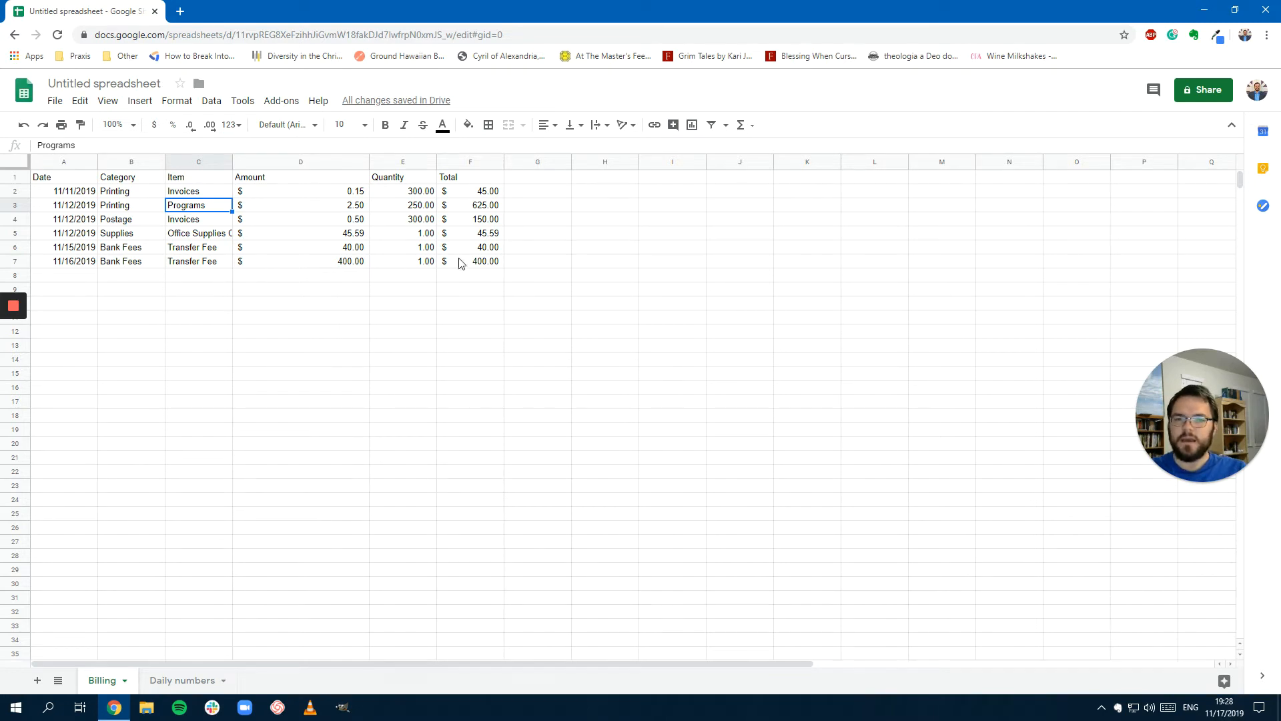
pyautogui.click(487, 193)
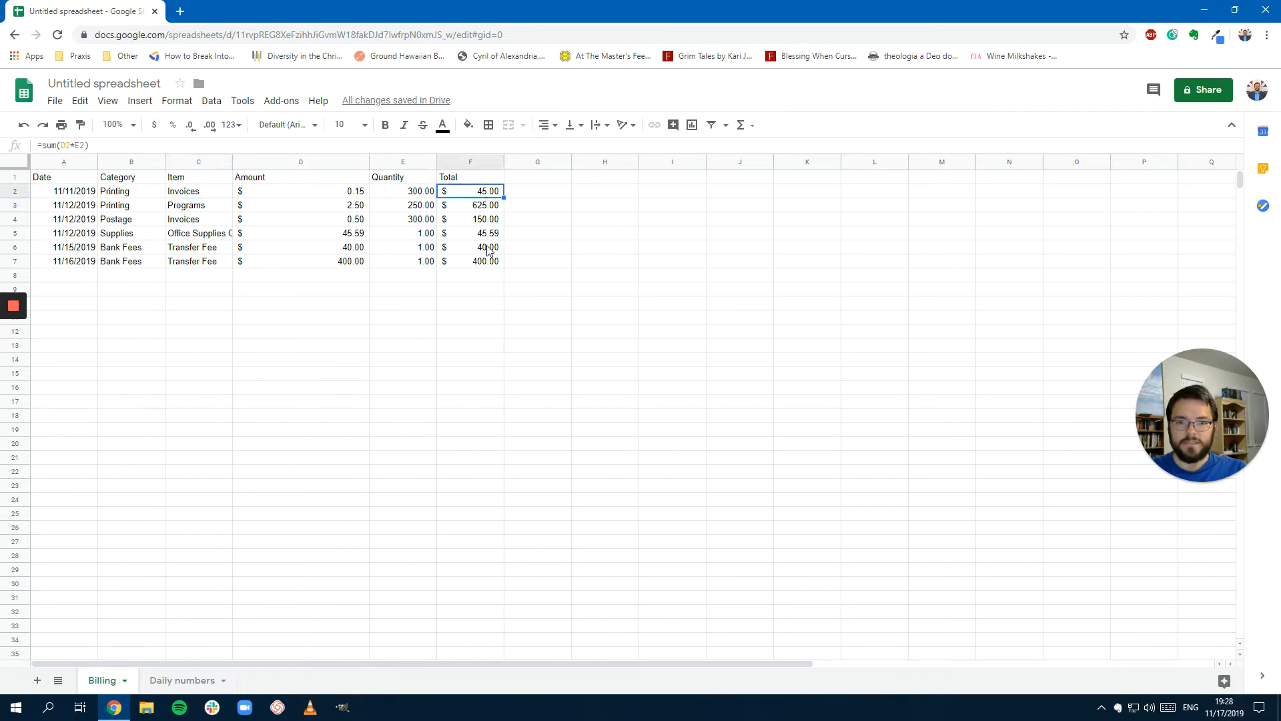
# Add up the Total column in cell F8 with the formula =Sum(F2:F7)
pyautogui.click(488, 264)
pyautogui.click(490, 273)
pyautogui.write('=')
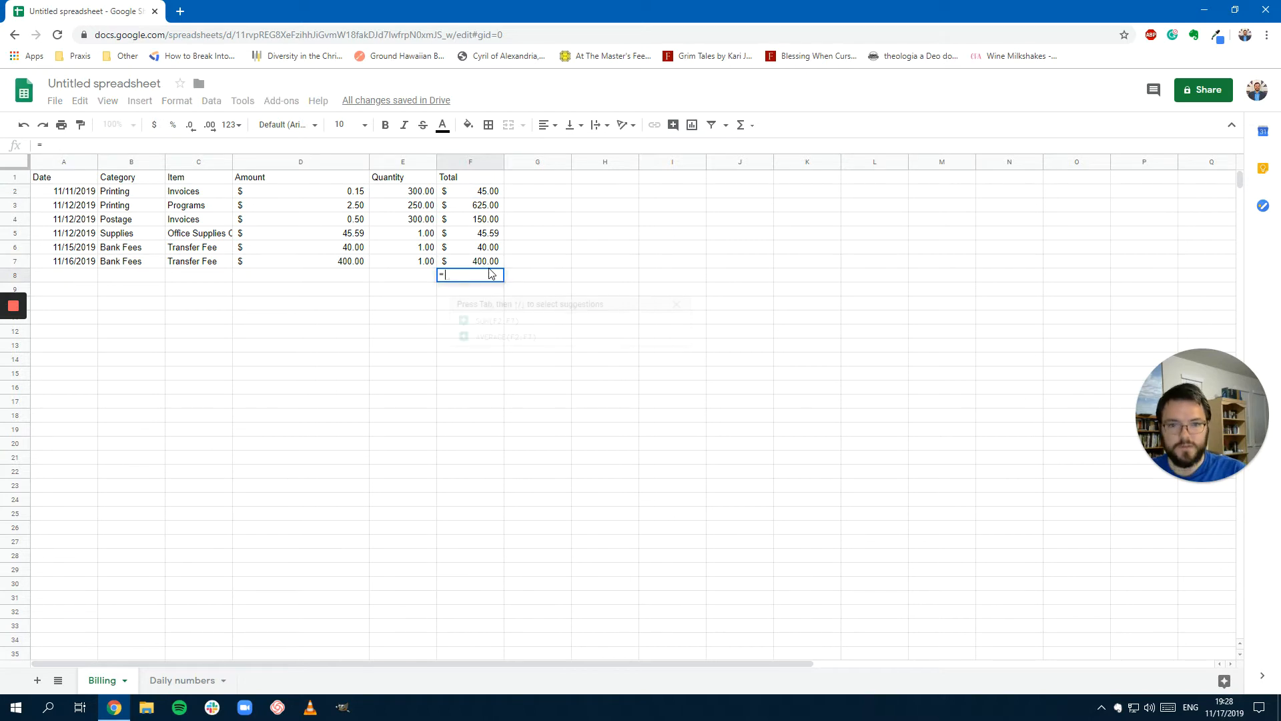
pyautogui.write('Sum(')
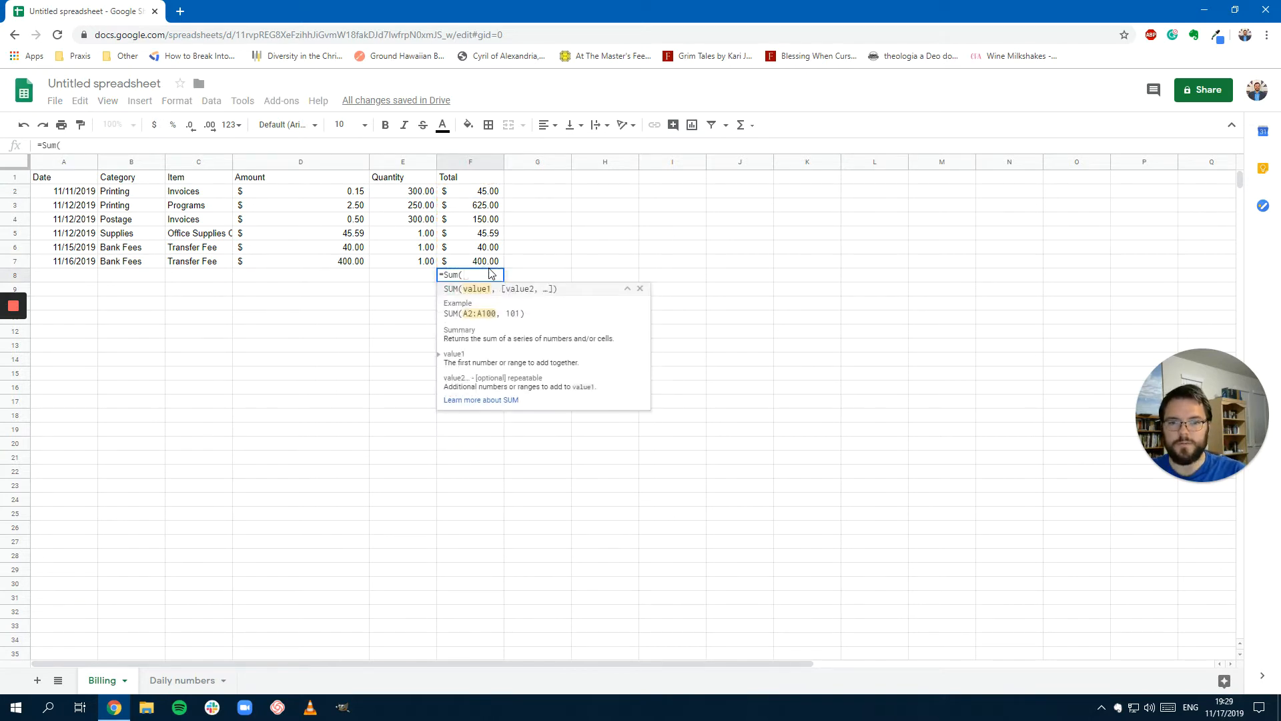
pyautogui.write('F2:F')
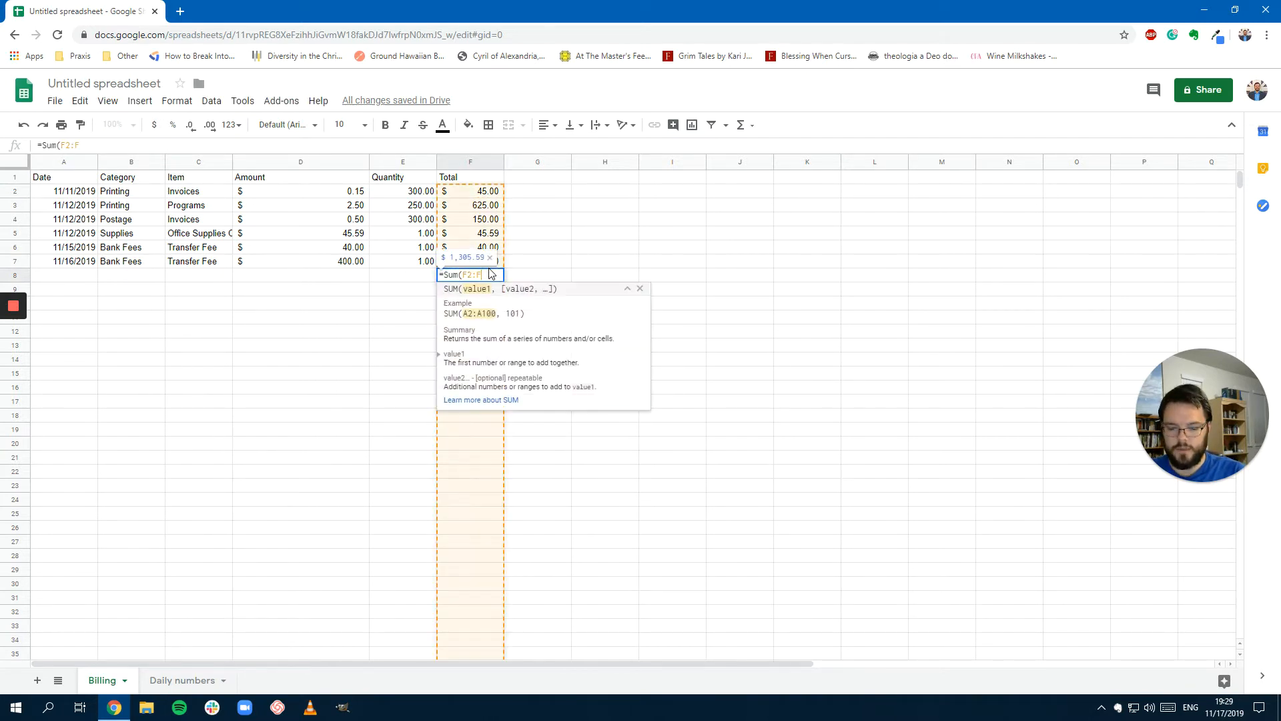
pyautogui.write('7)')
pyautogui.press('Return')
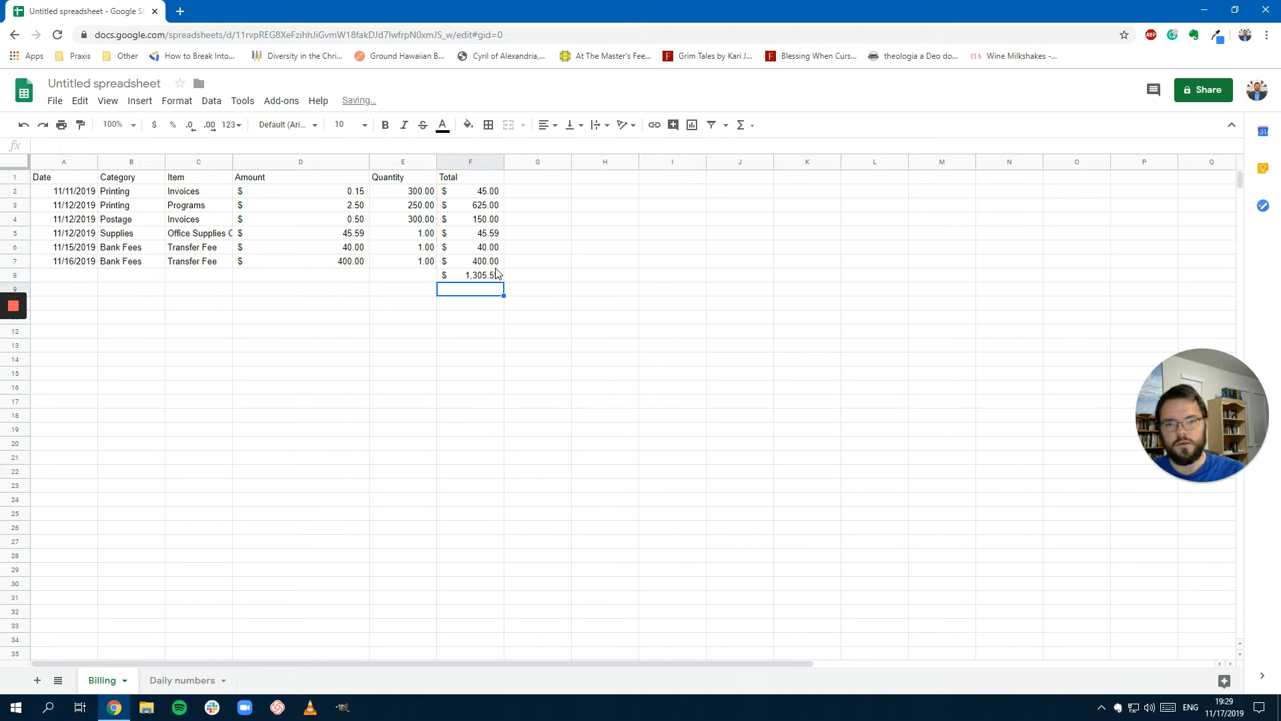
# Delete the sum formula from cell F8
pyautogui.click(525, 277)
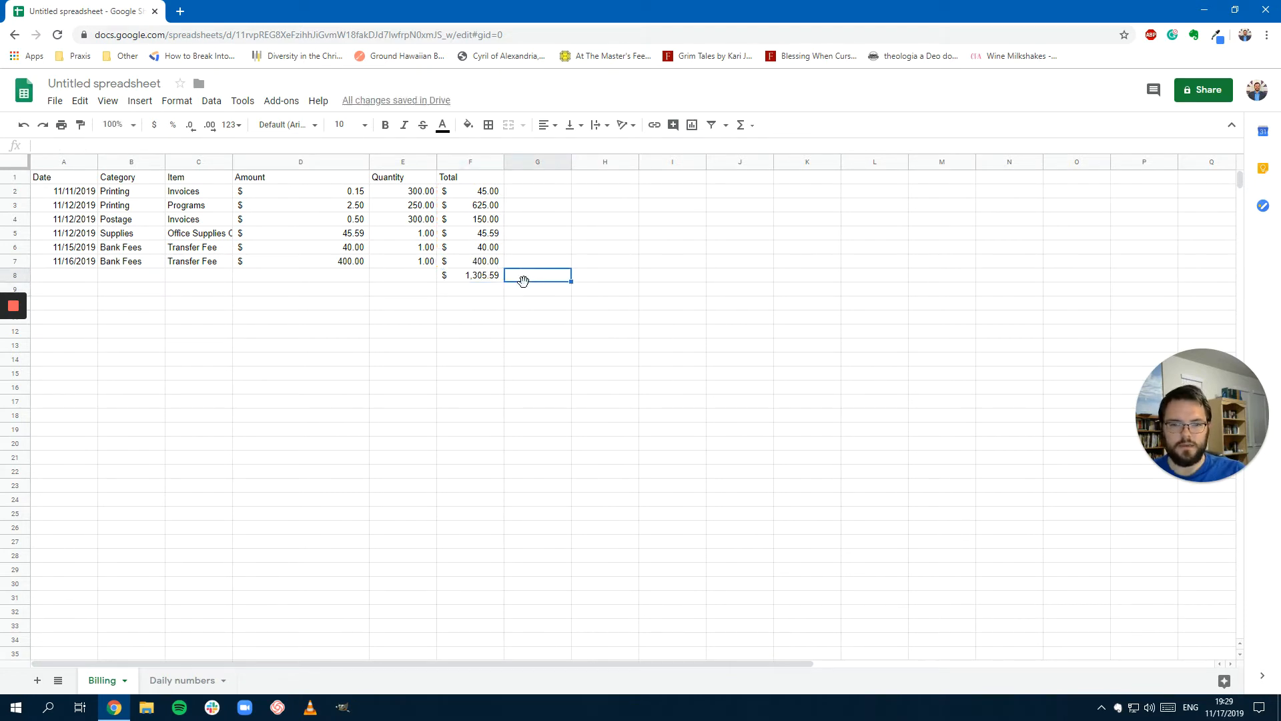
pyautogui.click(469, 281)
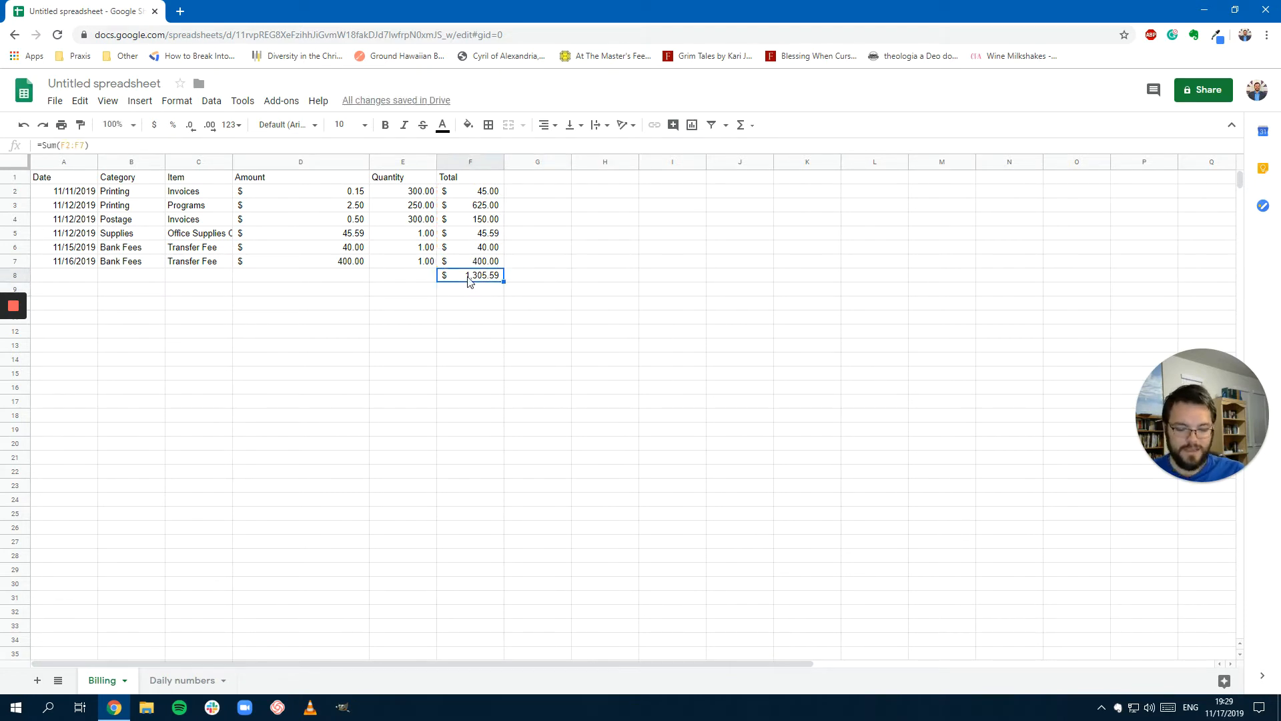
pyautogui.press('Delete')
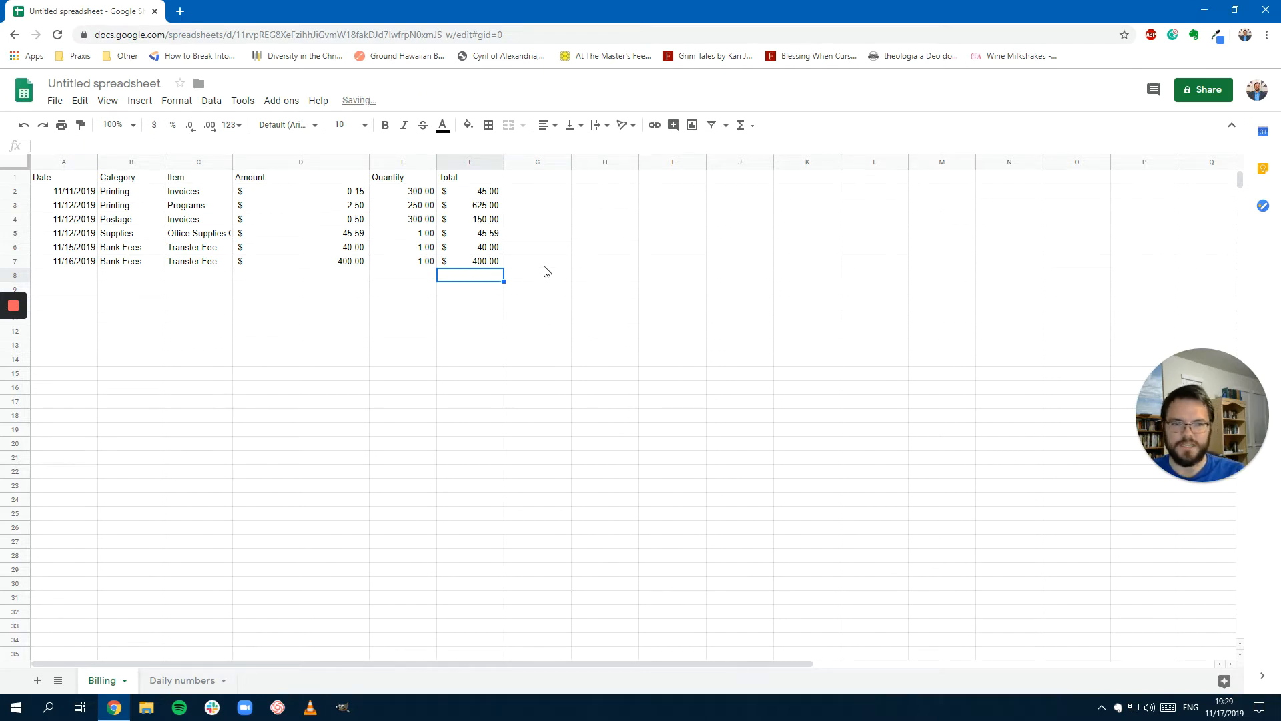
# Insert a chart, place it to the right of the billing table and make it a pie chart
pyautogui.click(577, 289)
pyautogui.click(139, 101)
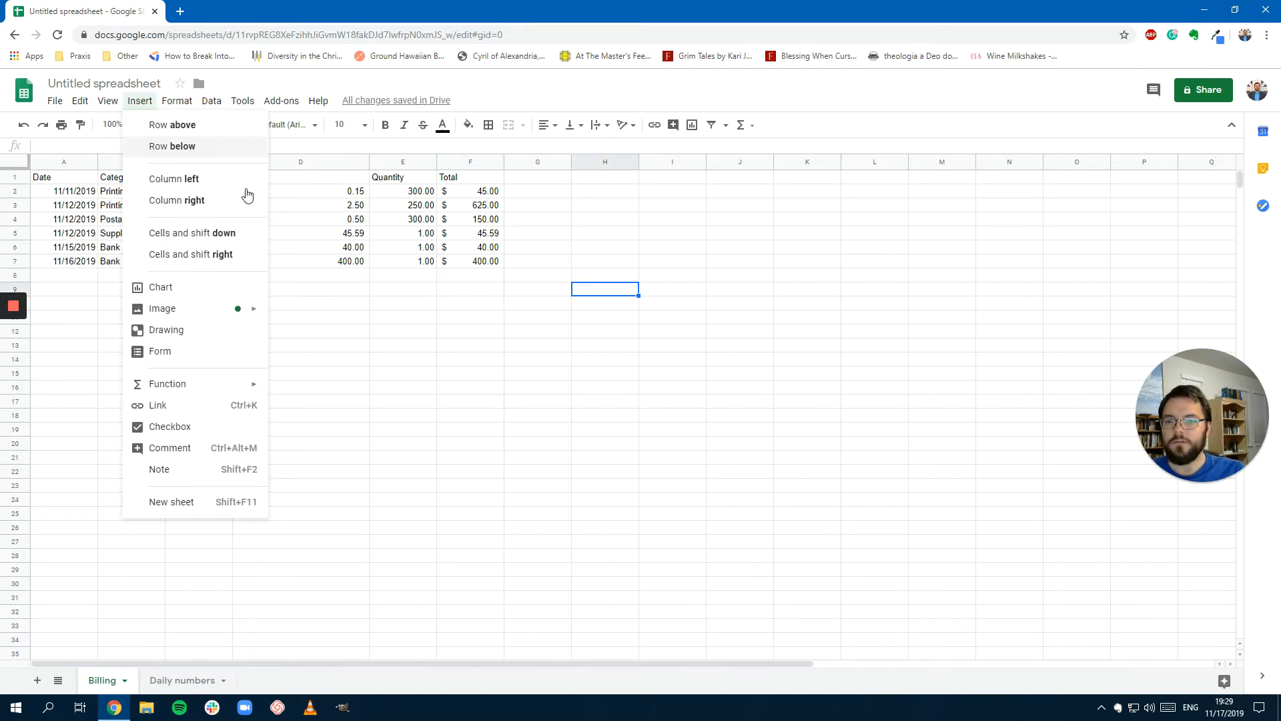
pyautogui.click(175, 287)
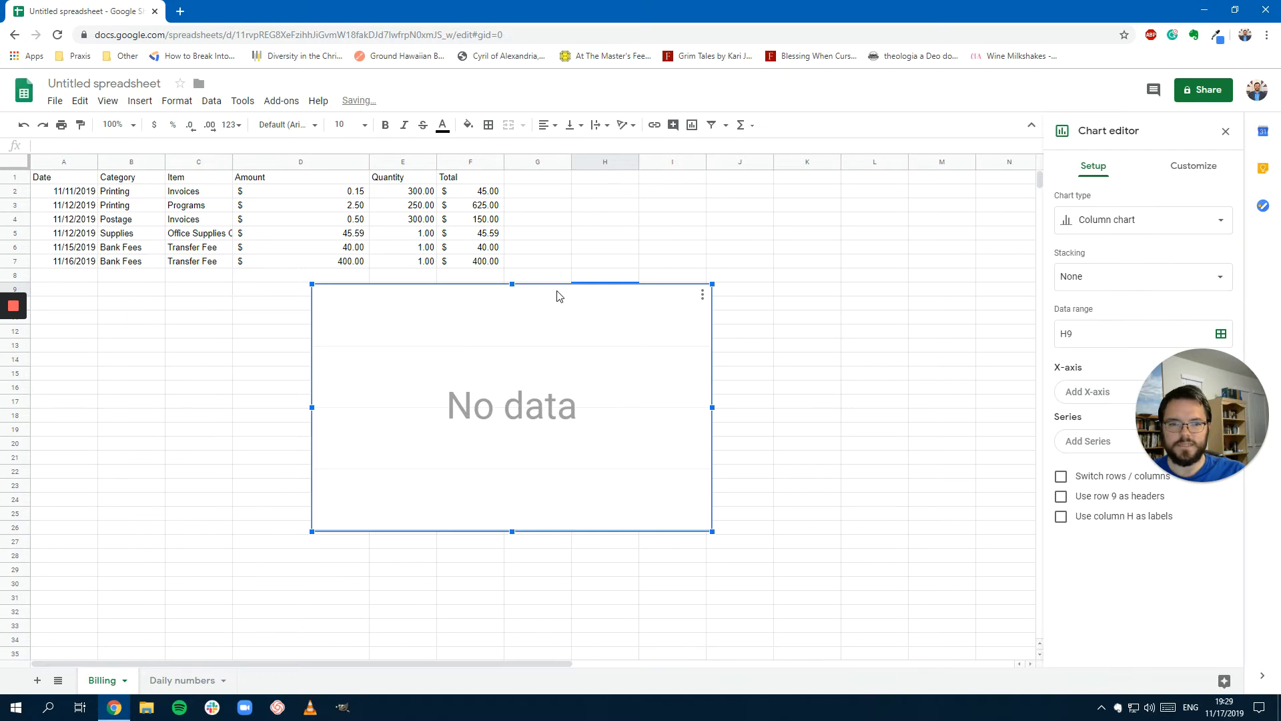
pyautogui.moveTo(558, 294); pyautogui.dragTo(841, 286)
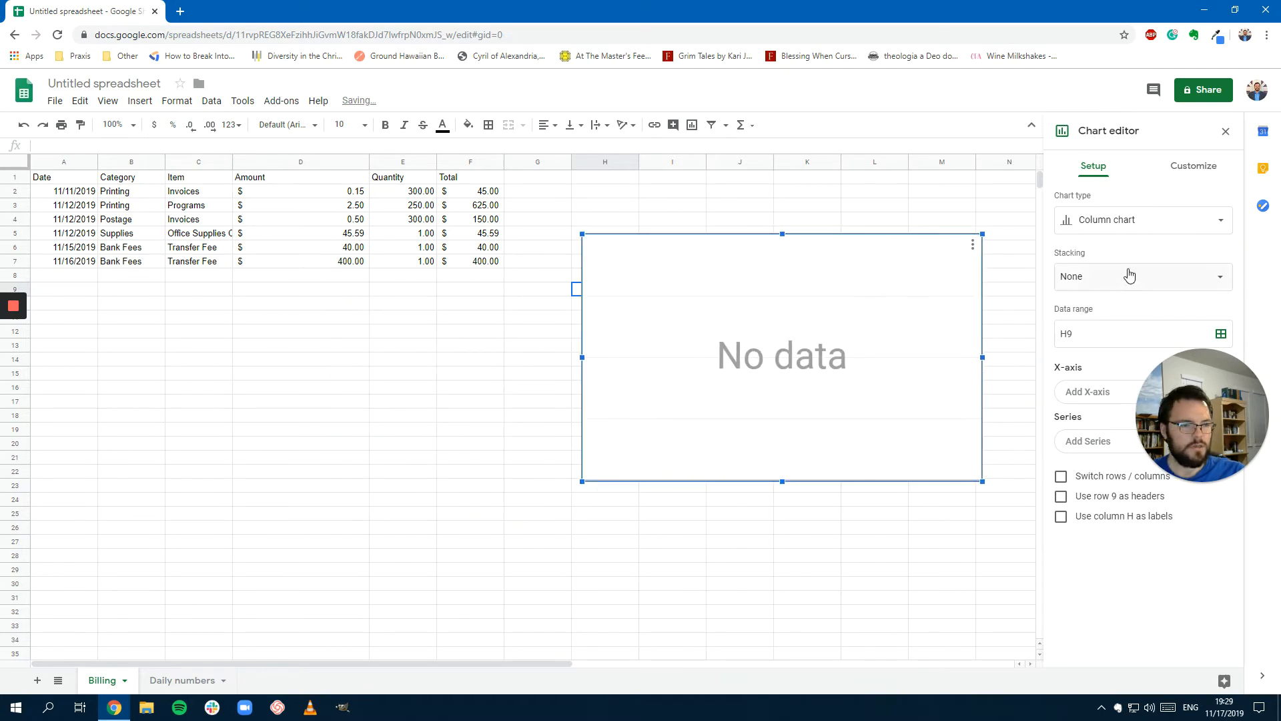
pyautogui.click(1112, 220)
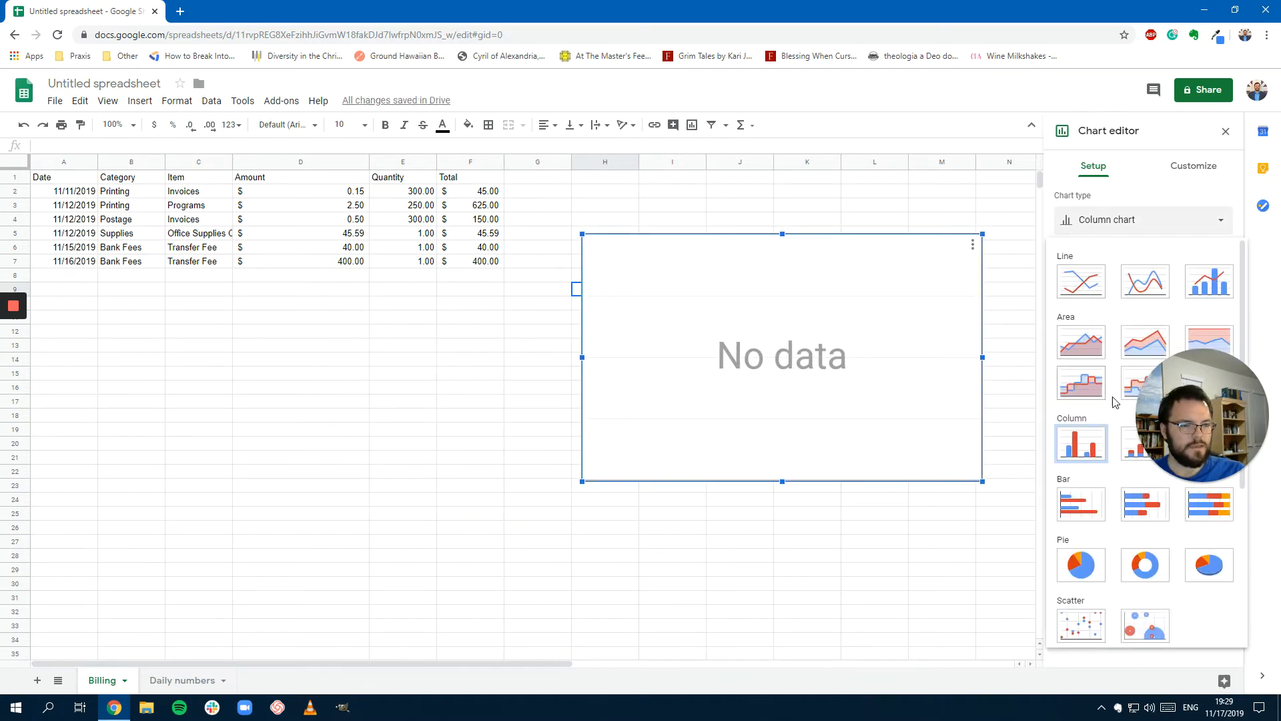
pyautogui.click(1084, 567)
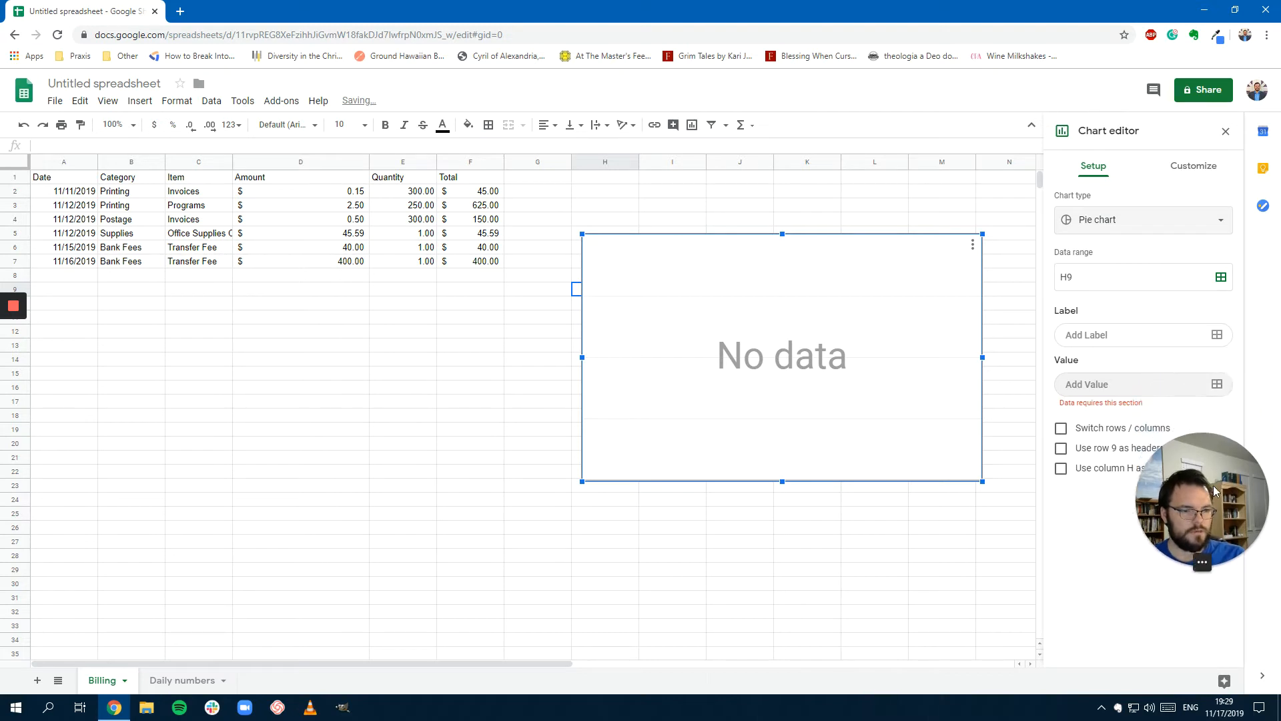
# Add the category cells B2:B7 as the label range of the empty pie chart
pyautogui.click(1144, 341)
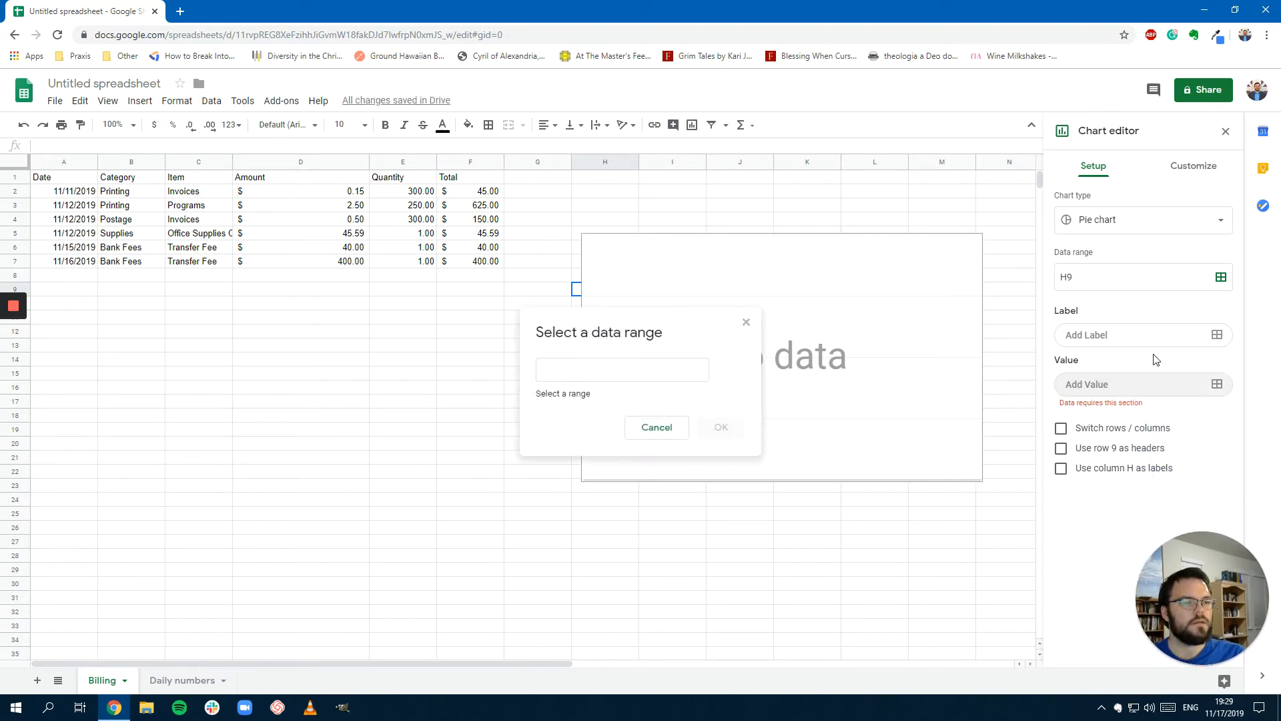
pyautogui.click(631, 371)
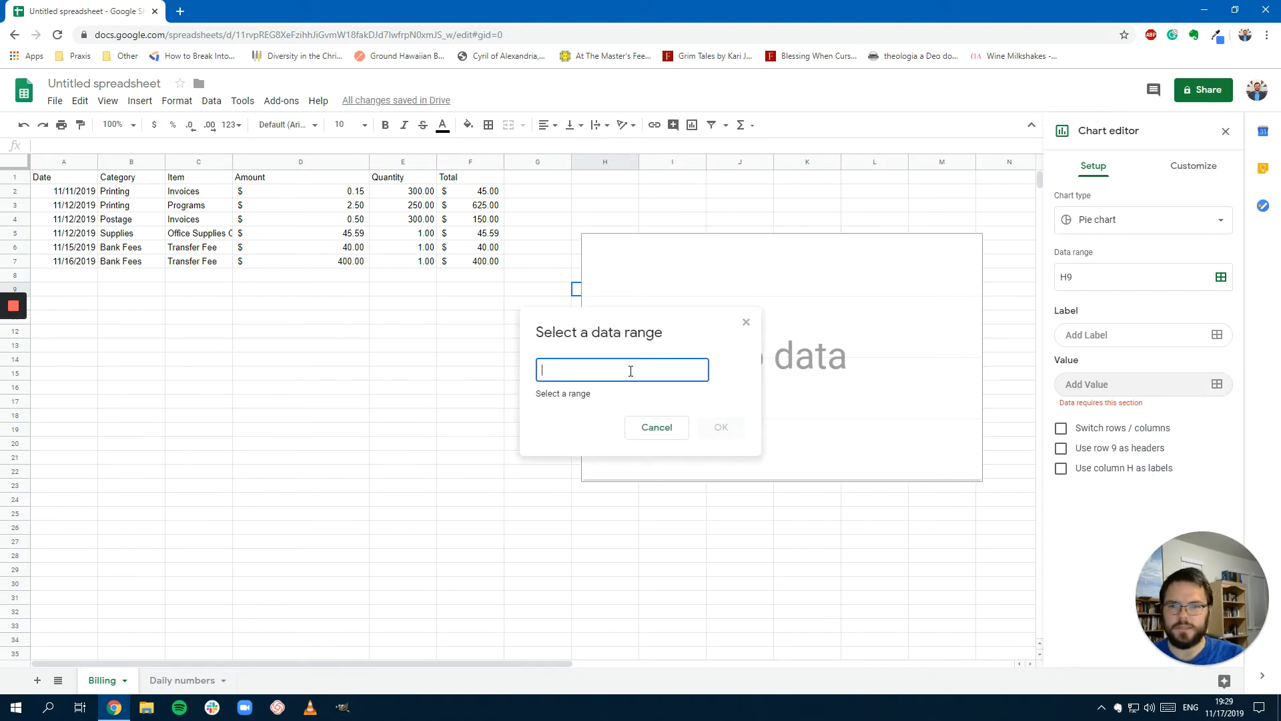
pyautogui.write('B2:B7')
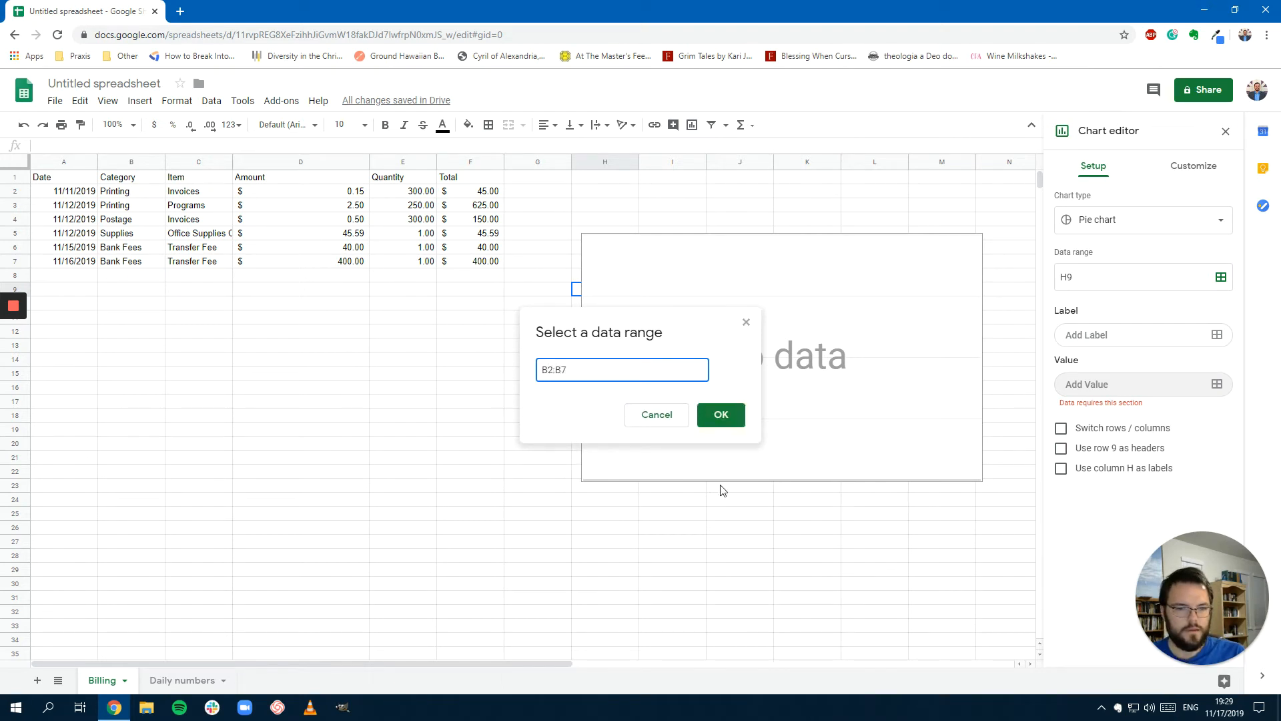
pyautogui.click(723, 414)
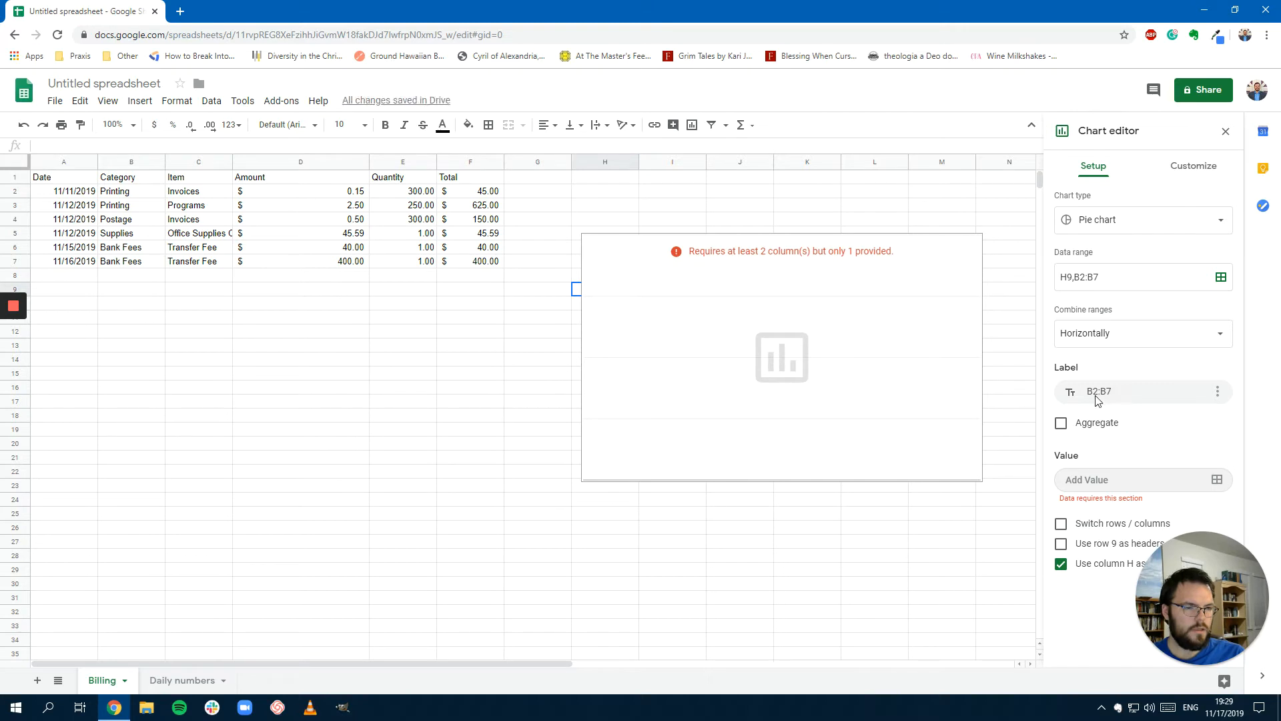
# Replace the chart's H9 data range with F2:F7 and remove the B2:B7 range
pyautogui.tripleClick(1140, 279)
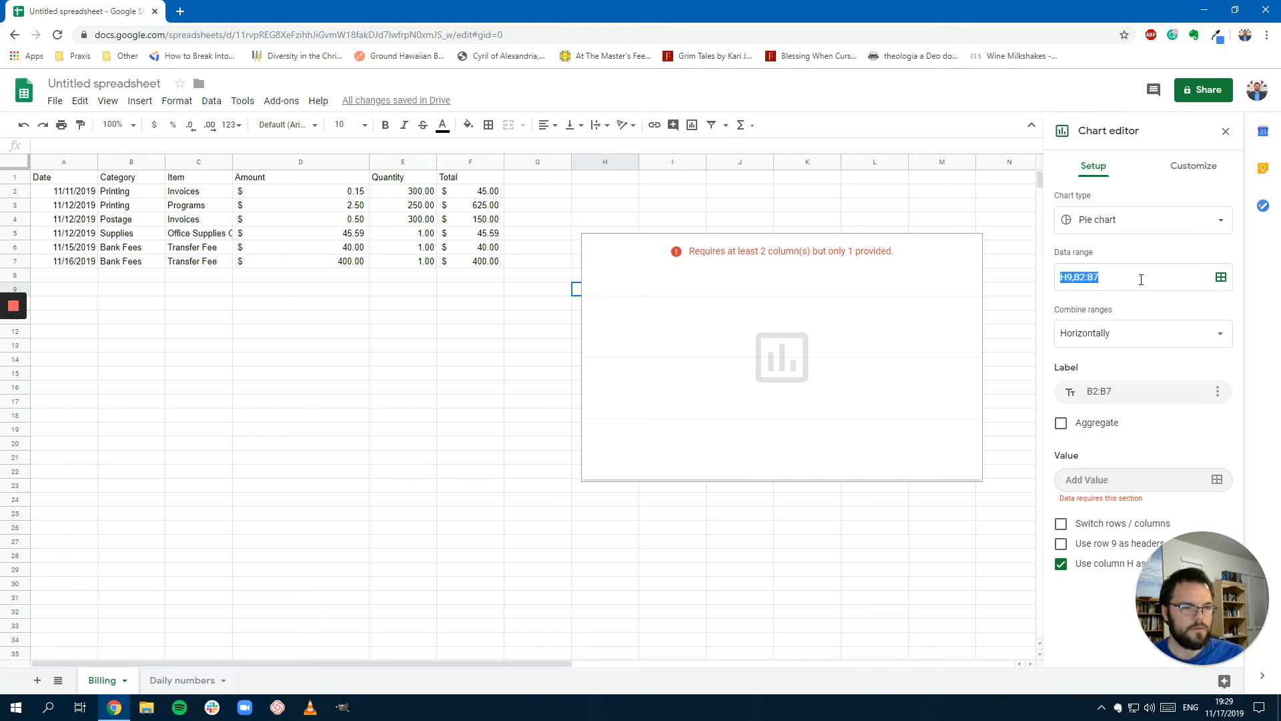
pyautogui.click(1220, 278)
pyautogui.click(590, 354)
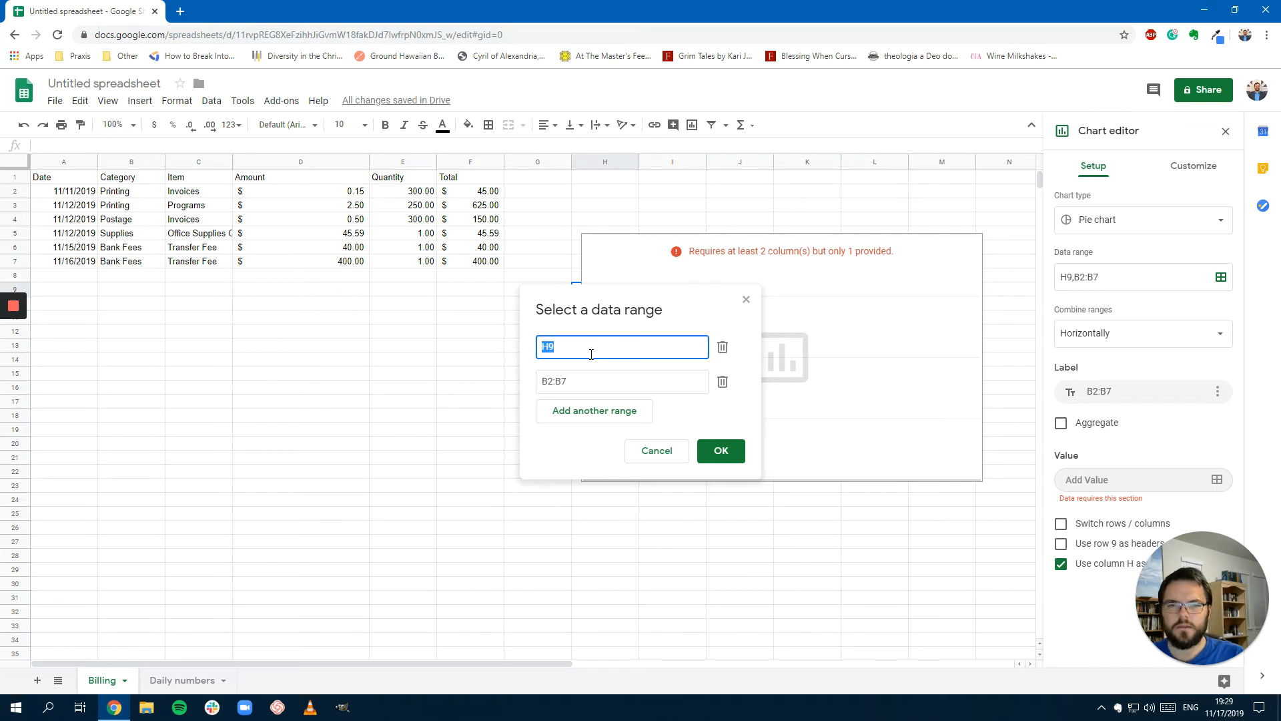
pyautogui.write('F2:F7')
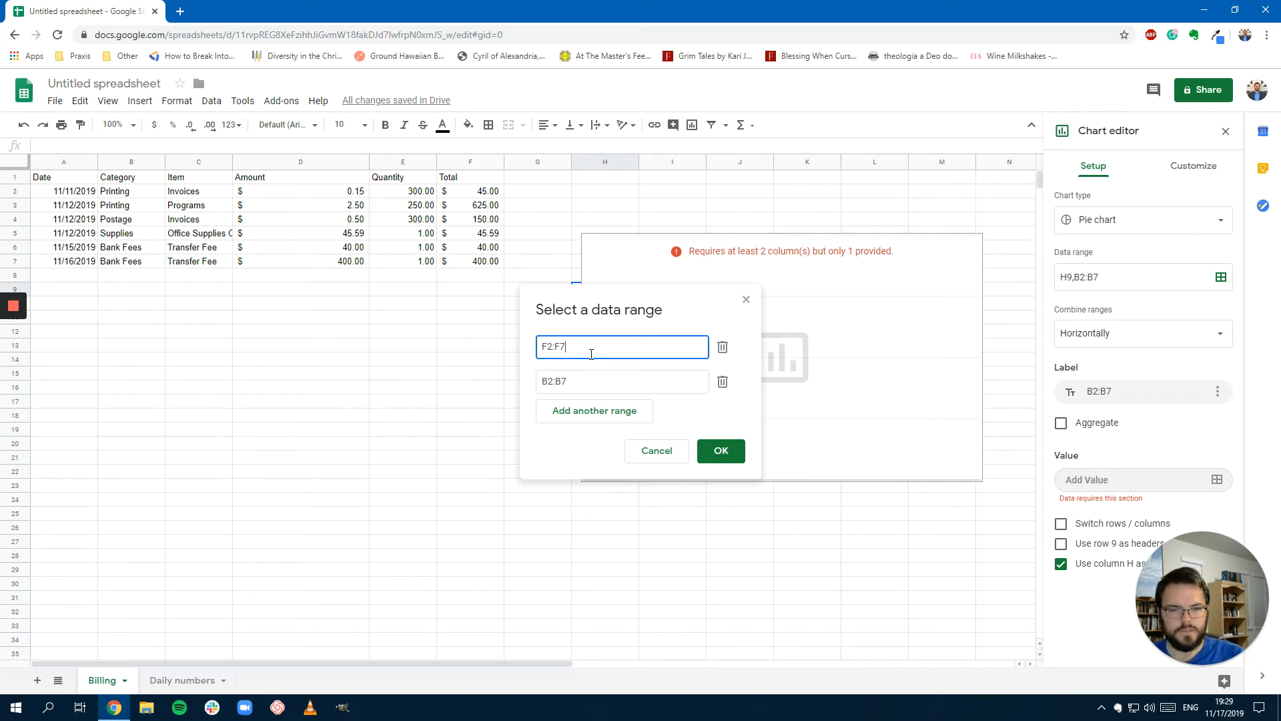
pyautogui.click(583, 388)
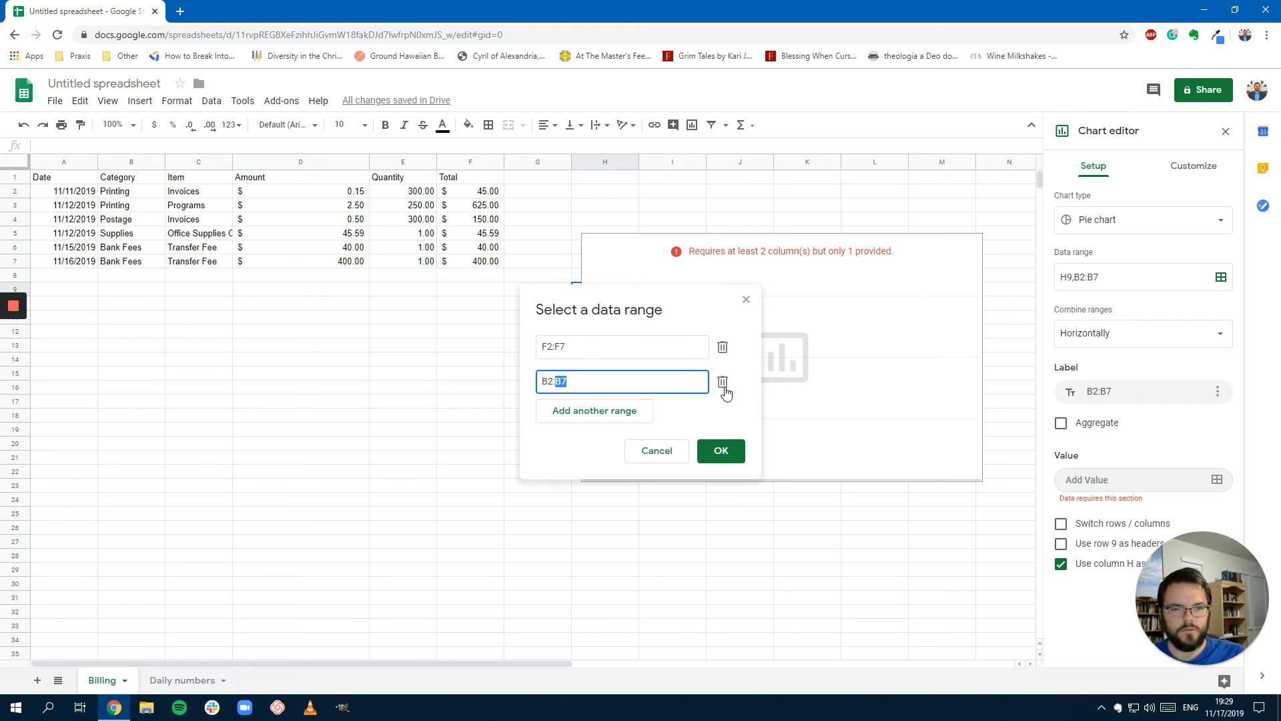
pyautogui.click(723, 383)
pyautogui.click(721, 412)
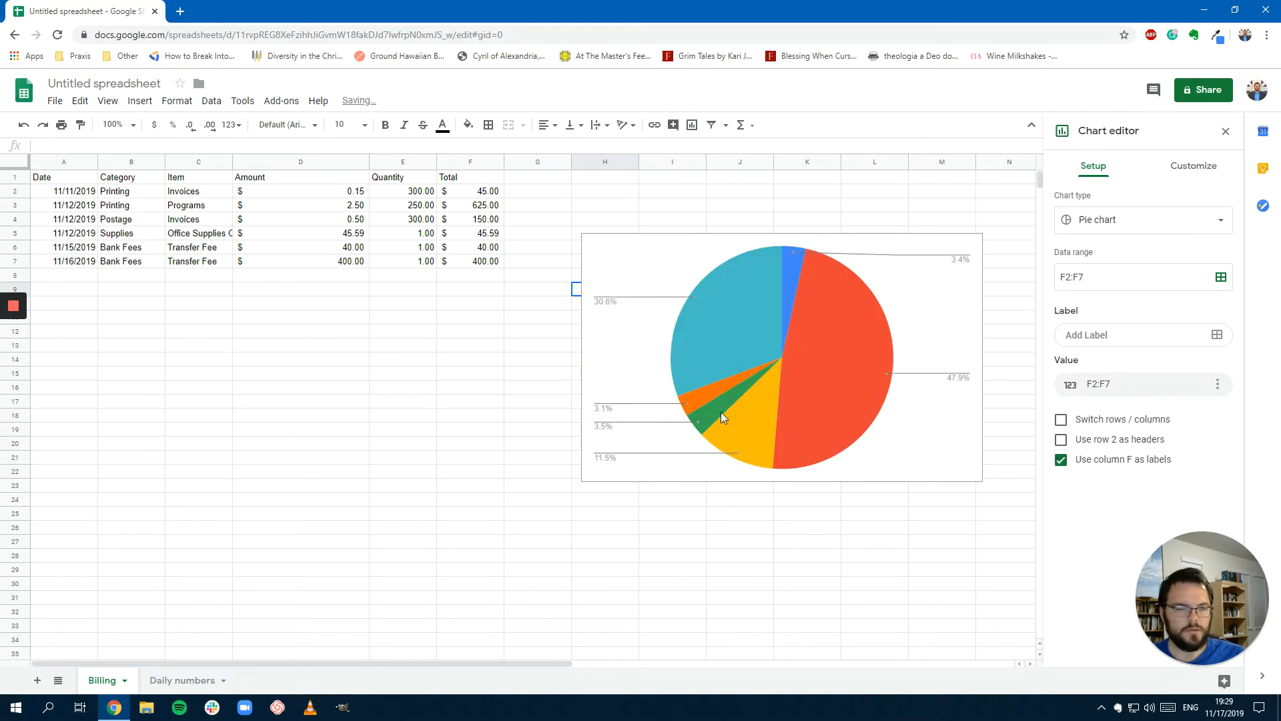
# Label the pie slices with the categories in B2:B7 and aggregate the repeated categories
pyautogui.click(1101, 339)
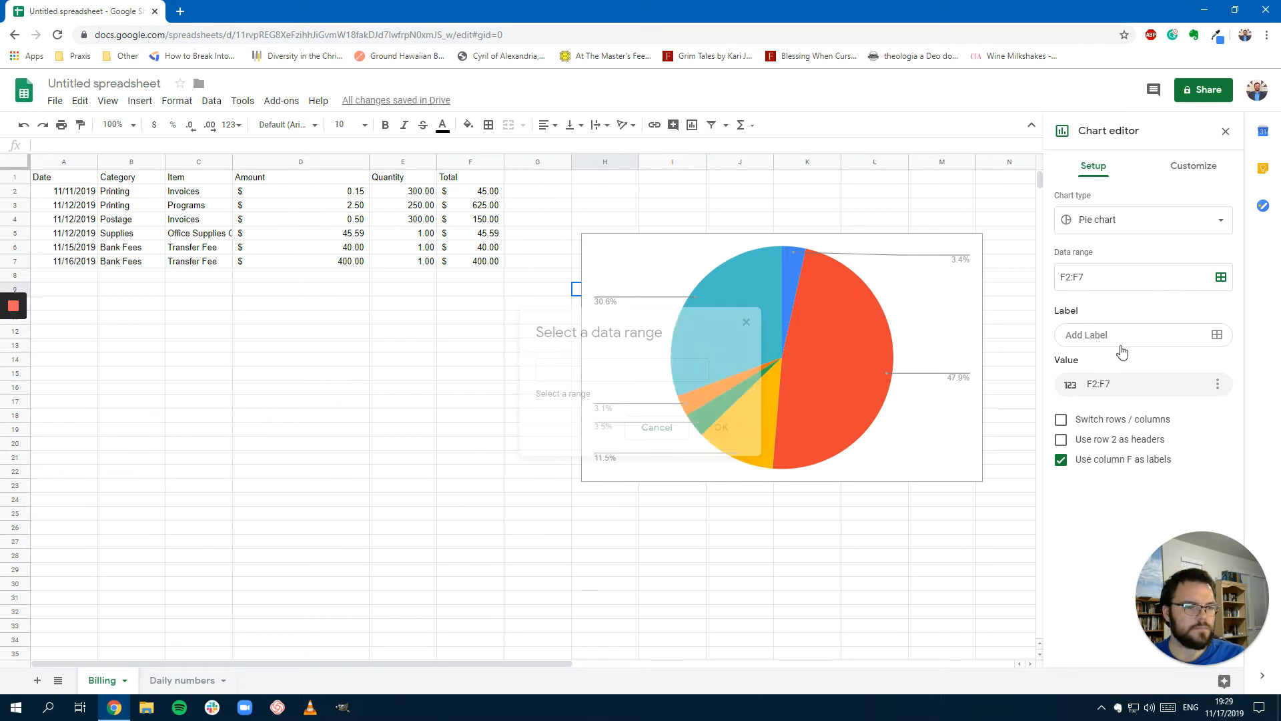
pyautogui.click(625, 360)
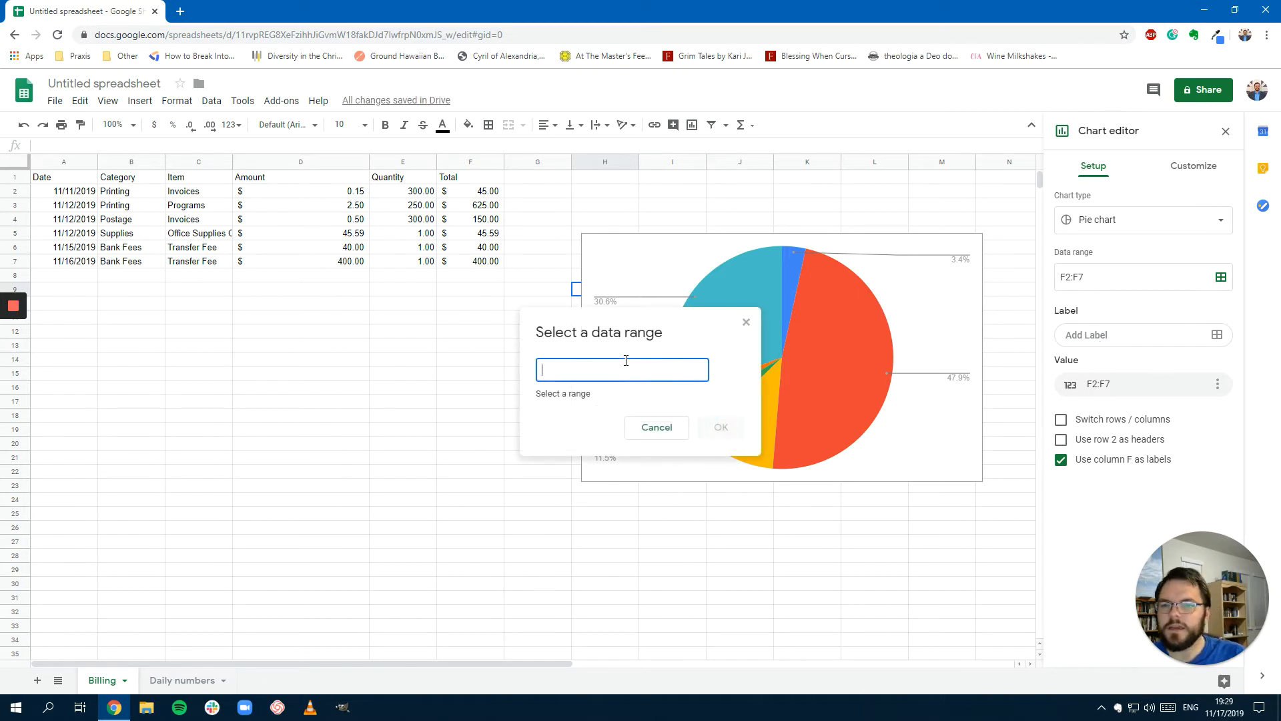
pyautogui.write('B2:')
pyautogui.press('BackSpace')
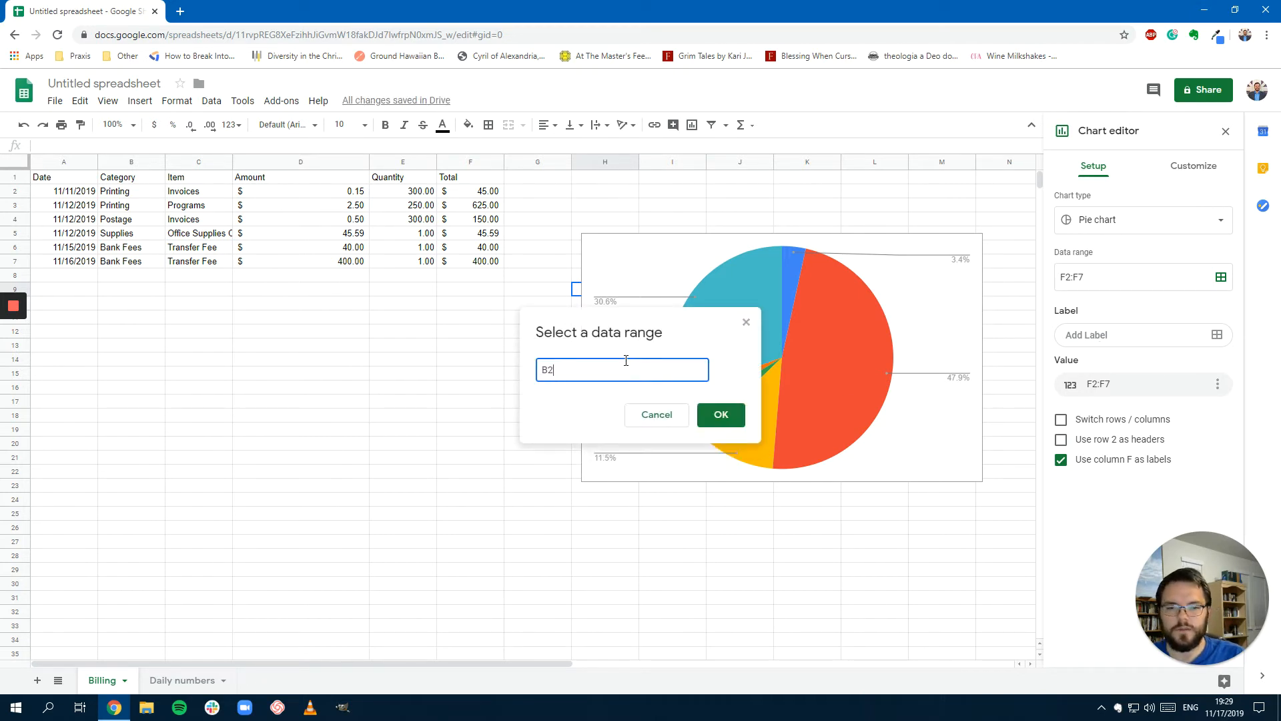
pyautogui.write(':B7')
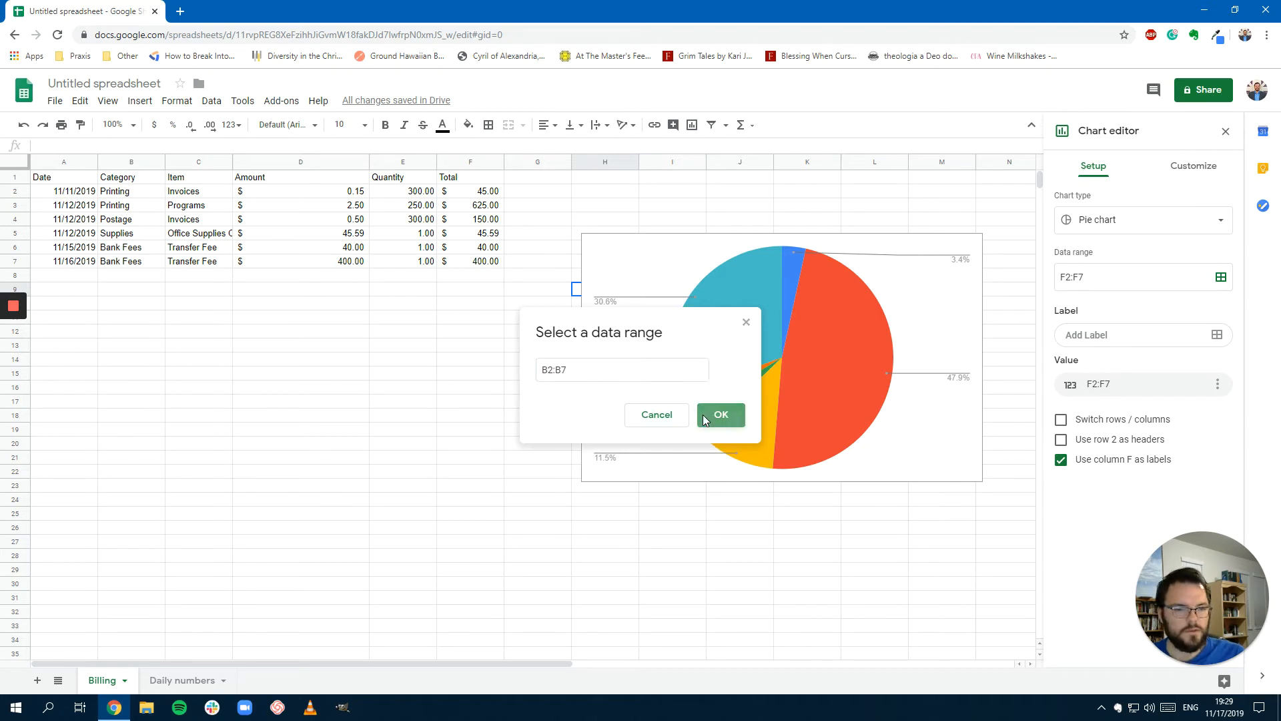
pyautogui.click(704, 414)
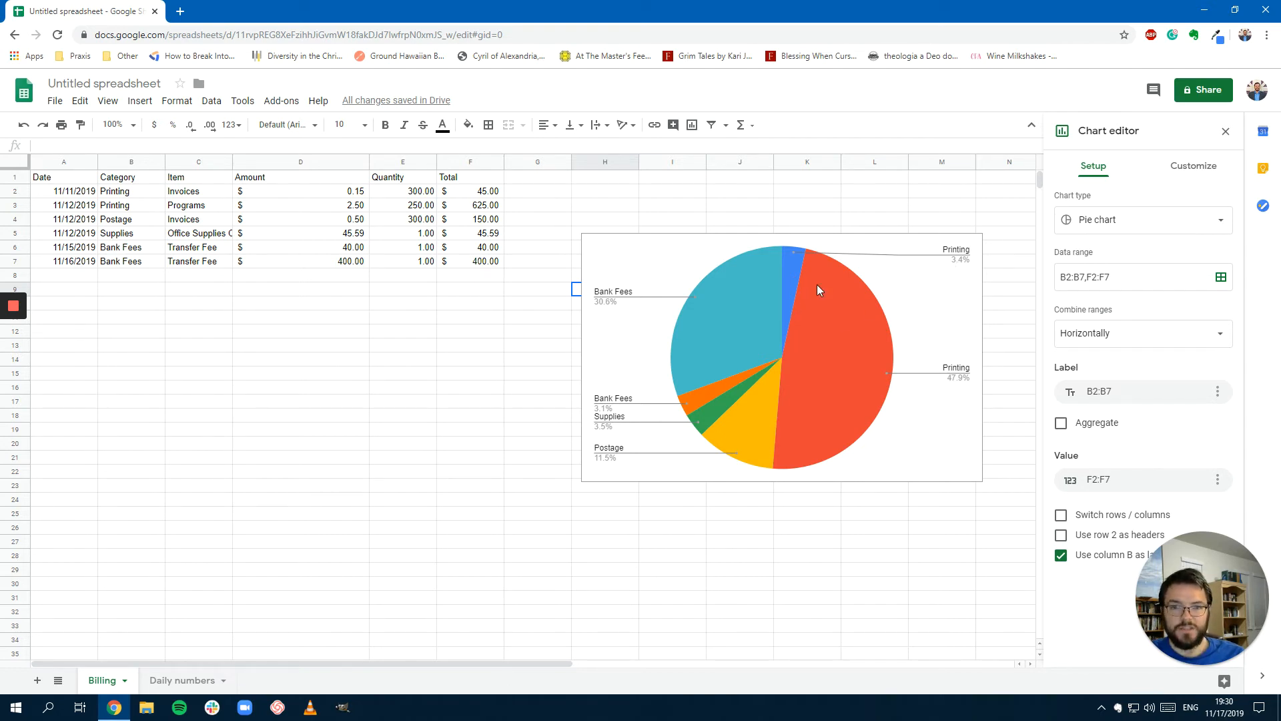
pyautogui.click(1066, 425)
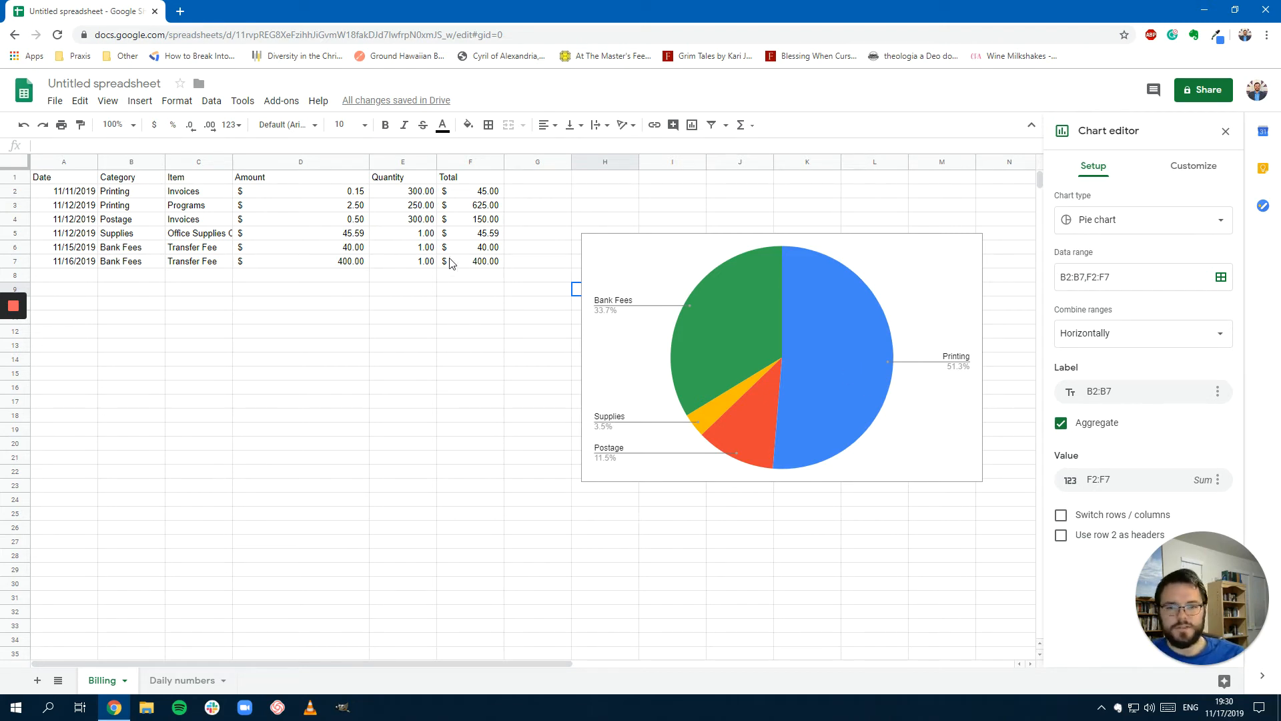
# Delete row 7, the 11/16/2019 Bank Fees entry, from the billing table
pyautogui.click(8, 260)
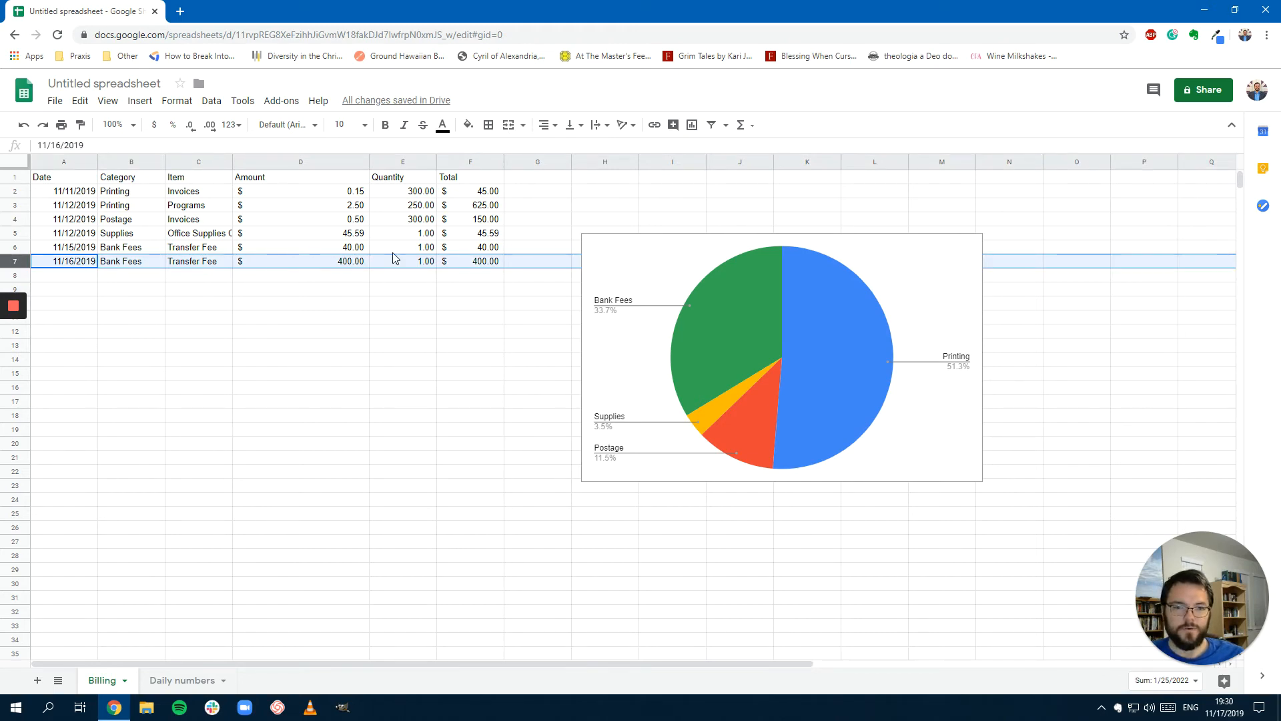
pyautogui.rightClick(18, 261)
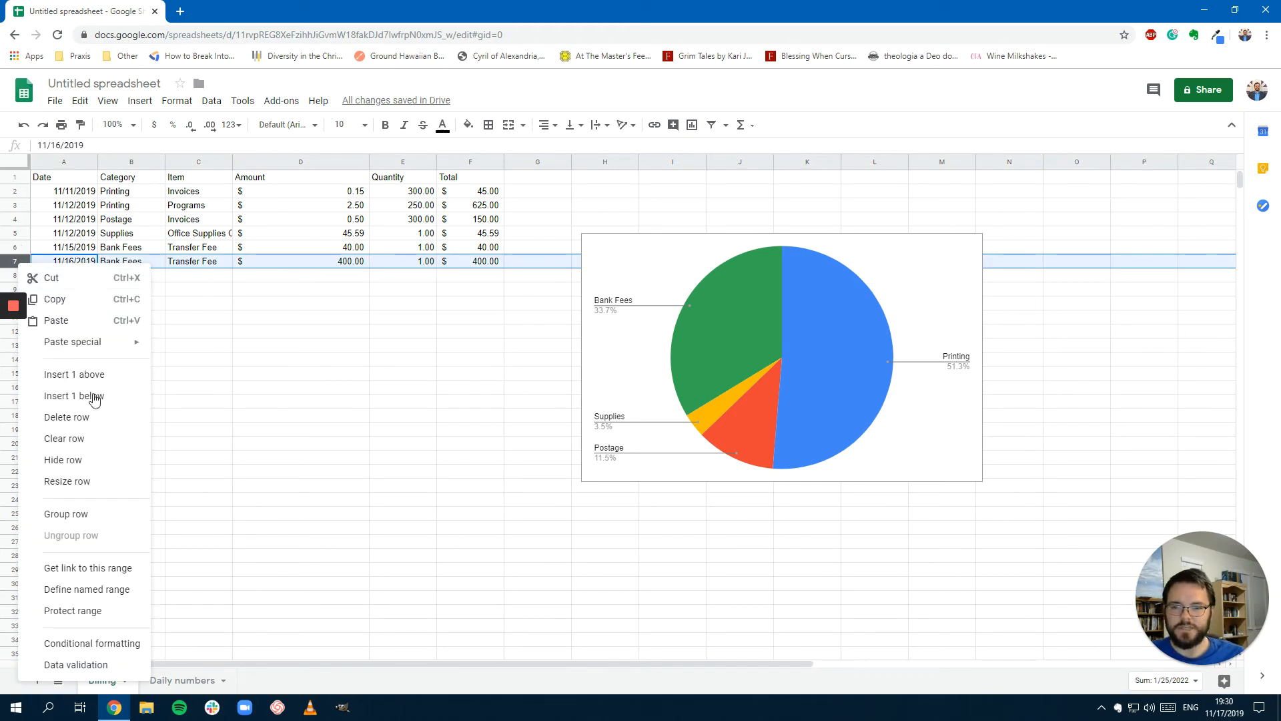
pyautogui.click(67, 417)
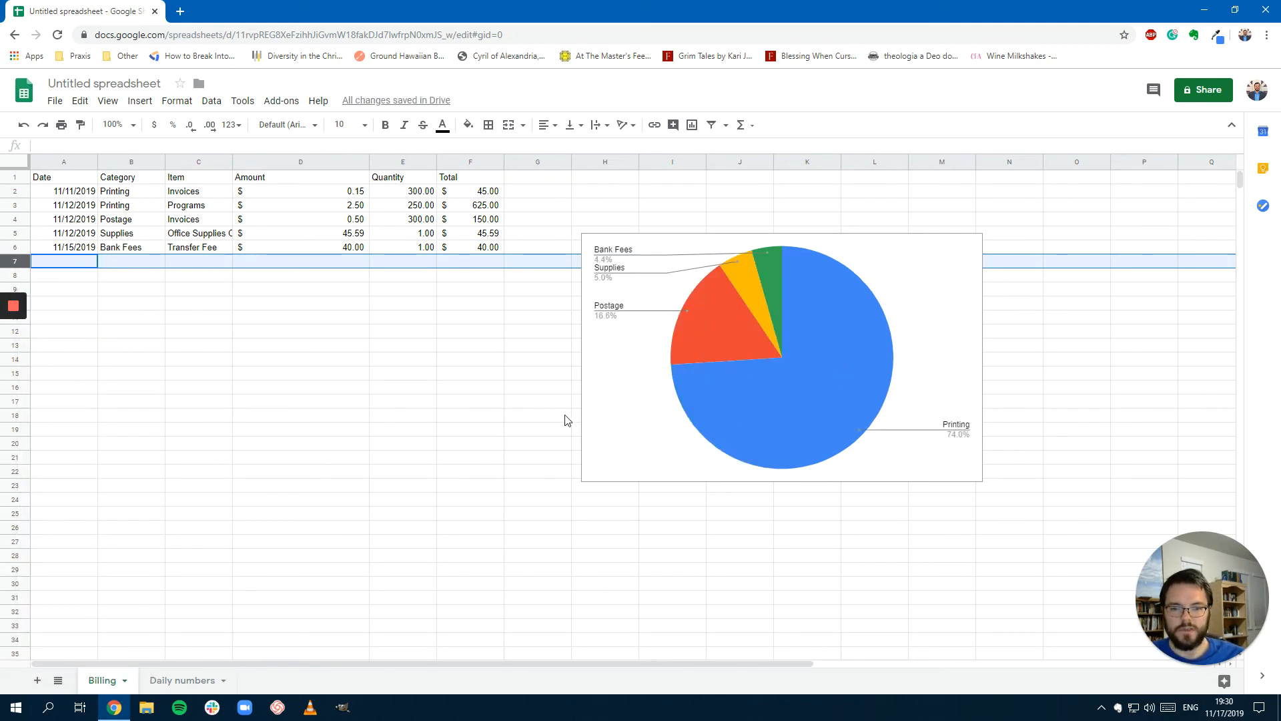
# In the Daily numbers sheet, choose 11/14/2019 as the lookup date in A32
pyautogui.click(193, 677)
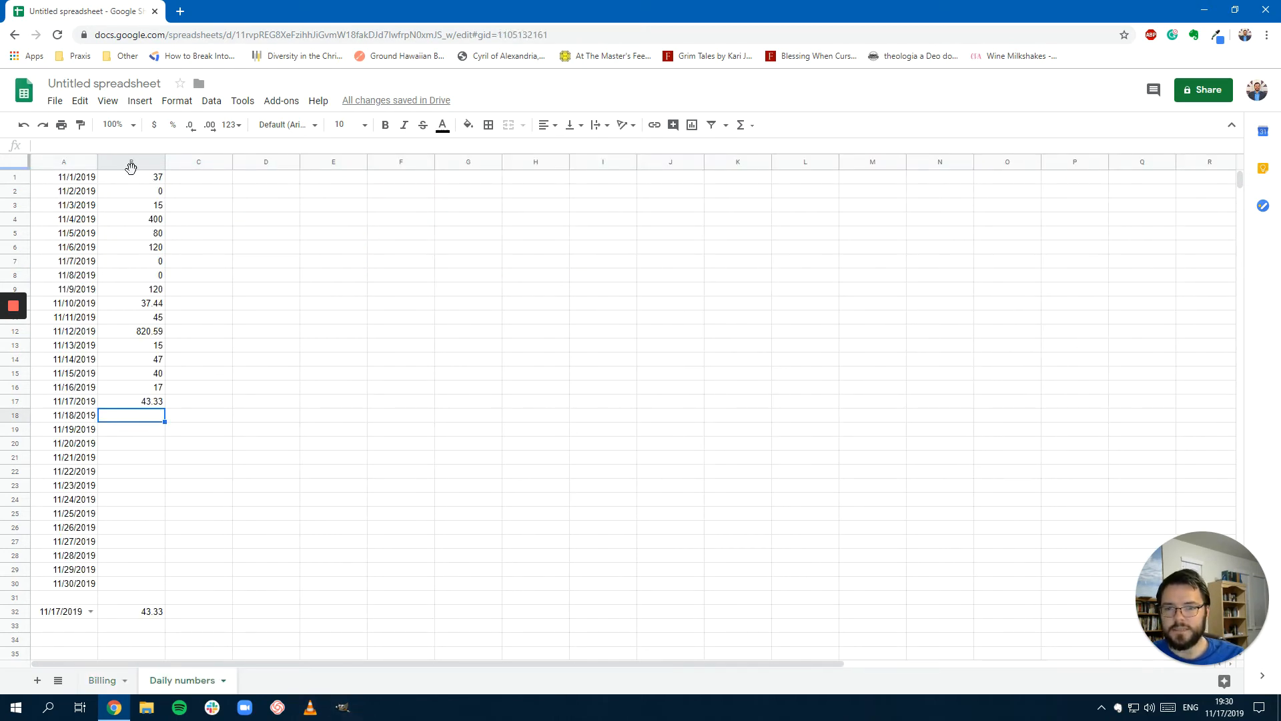
pyautogui.click(132, 179)
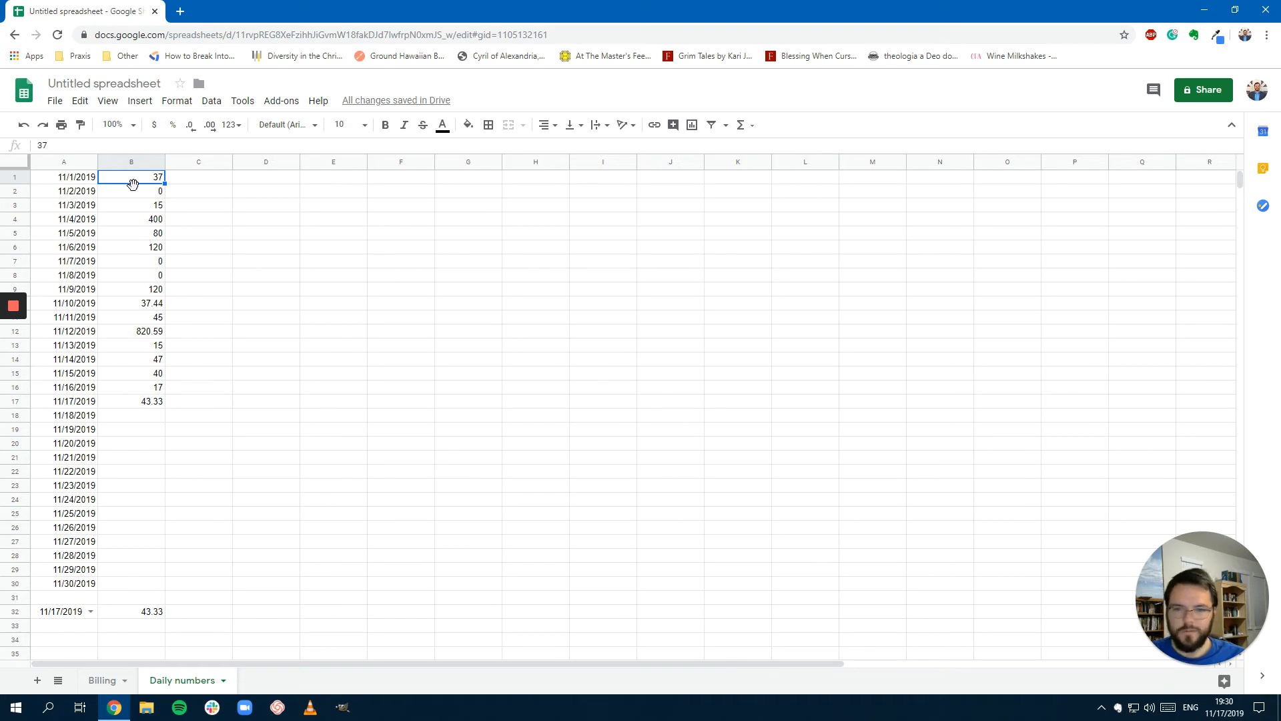
pyautogui.click(90, 612)
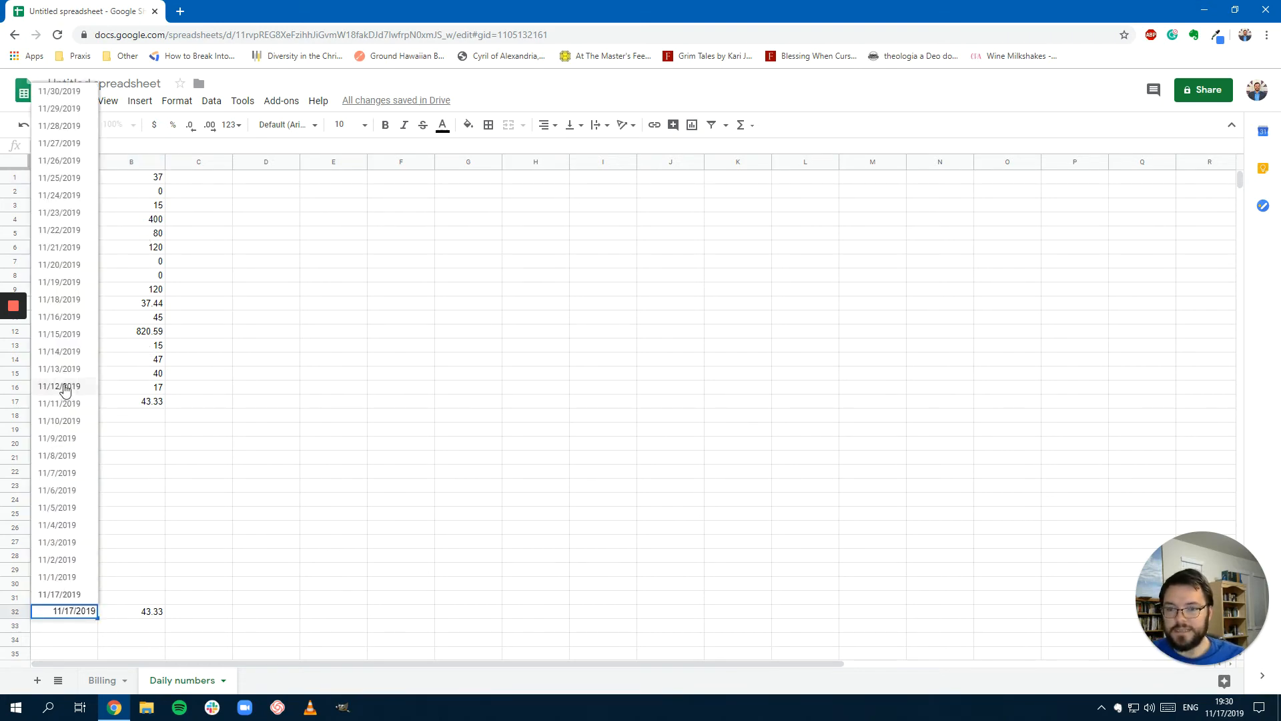
pyautogui.click(64, 352)
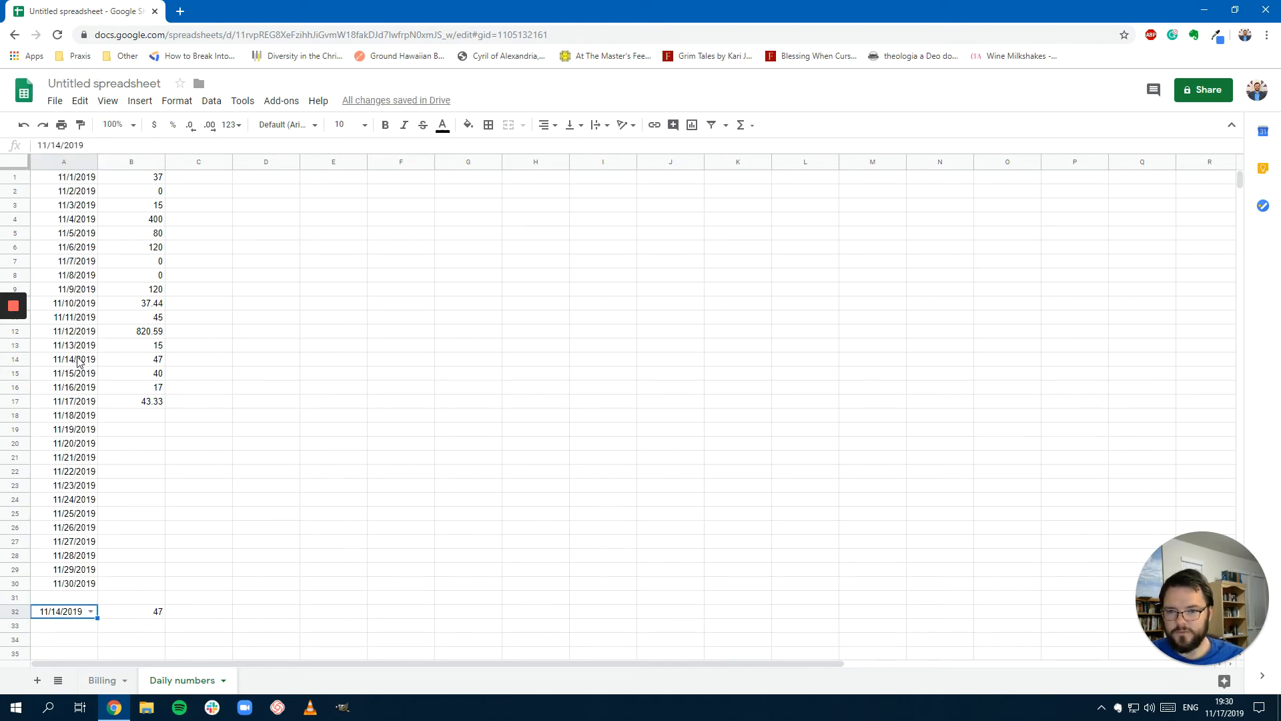
# Examine the VLOOKUP formula in B32, its A32 reference and the list of dates available in A32
pyautogui.click(158, 612)
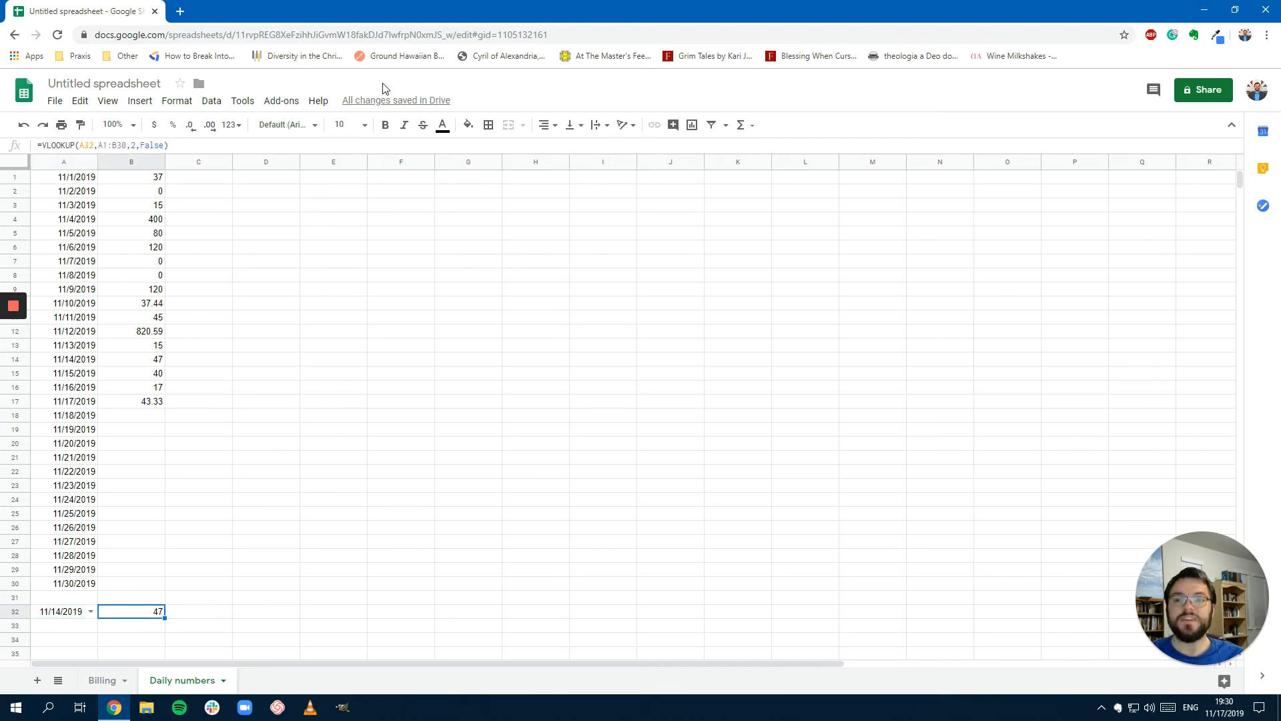
pyautogui.doubleClick(84, 146)
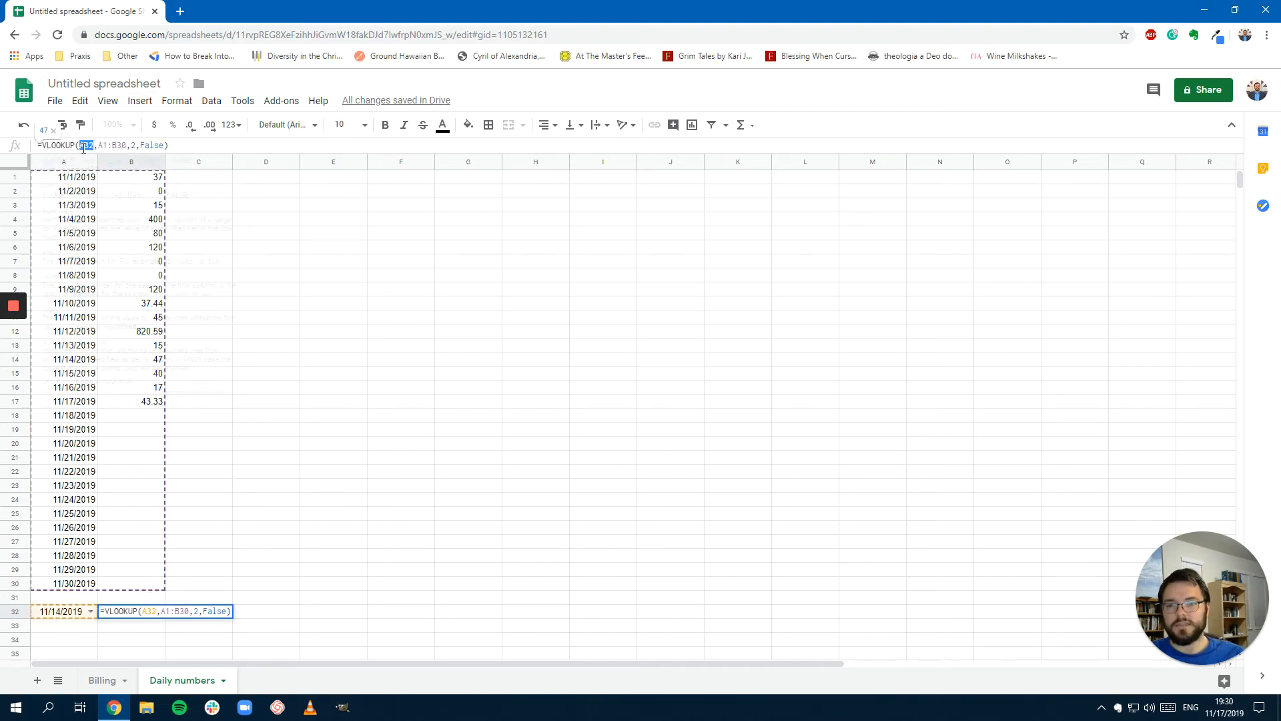
pyautogui.click(87, 616)
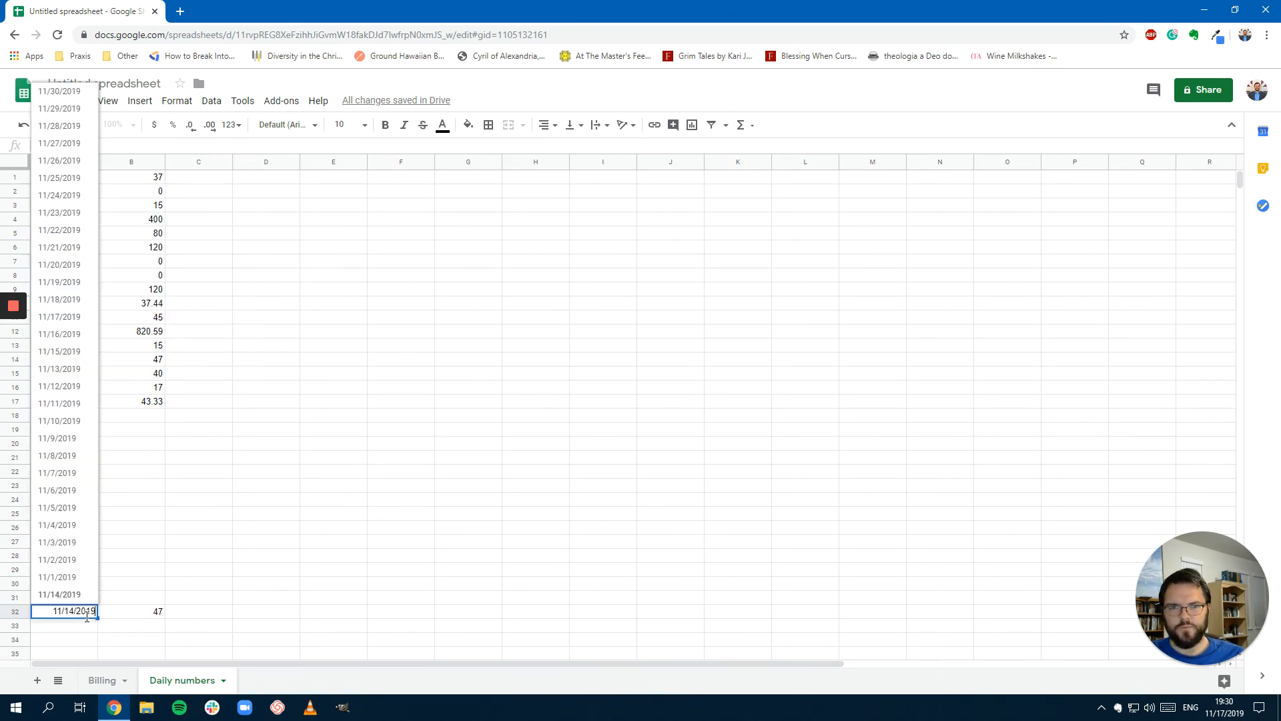
pyautogui.click(120, 612)
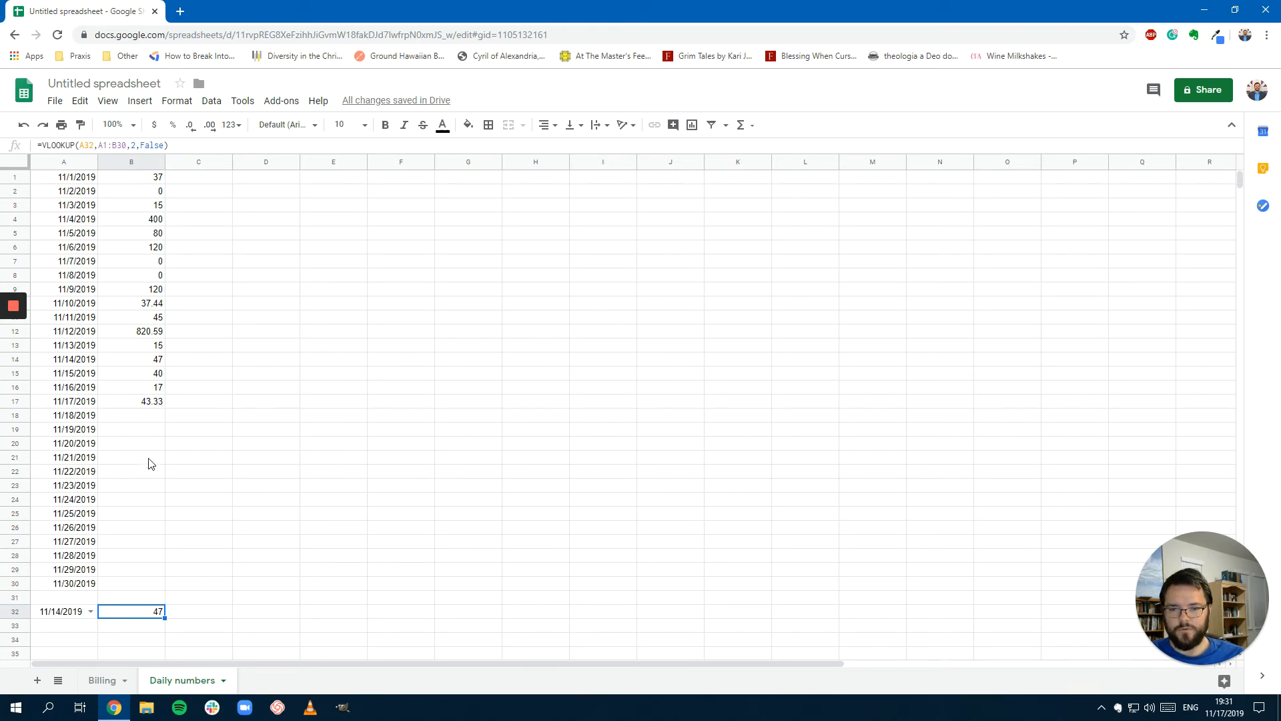
# Set the lookup date in A32 to 11/18/2019, enter 15 for that date in B18, and check the lookup result in B32
pyautogui.click(90, 611)
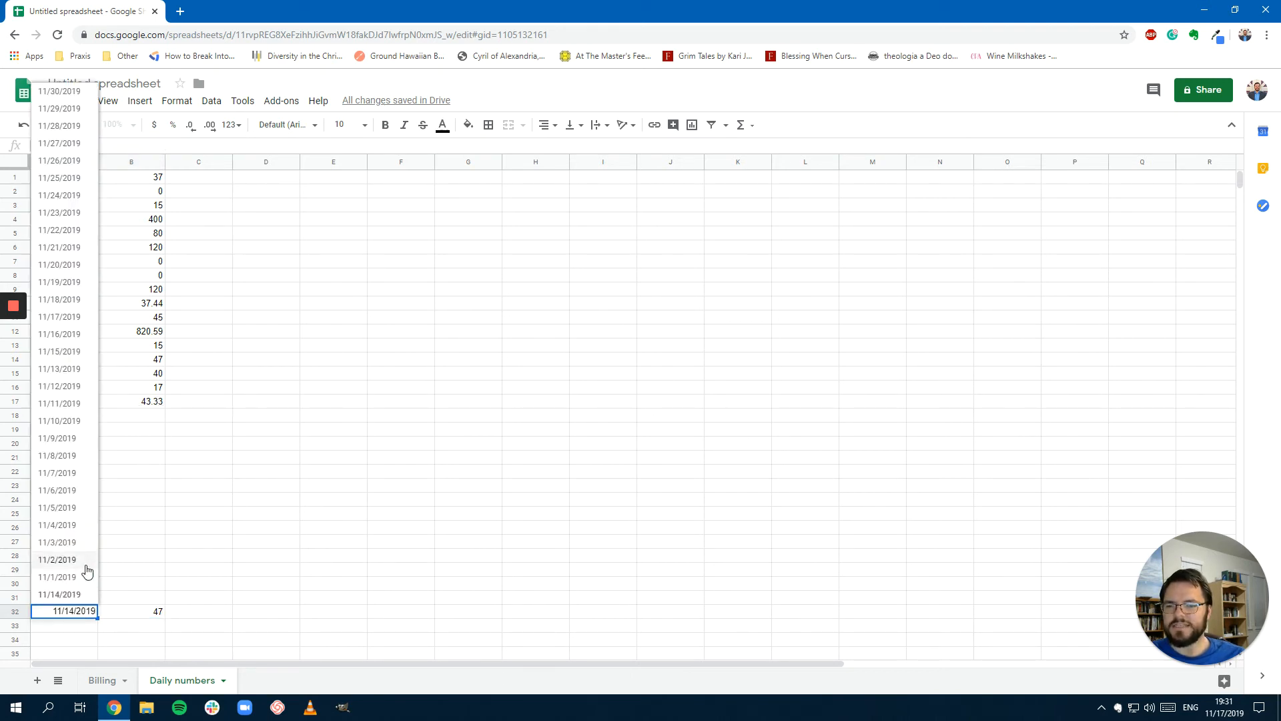
pyautogui.click(59, 299)
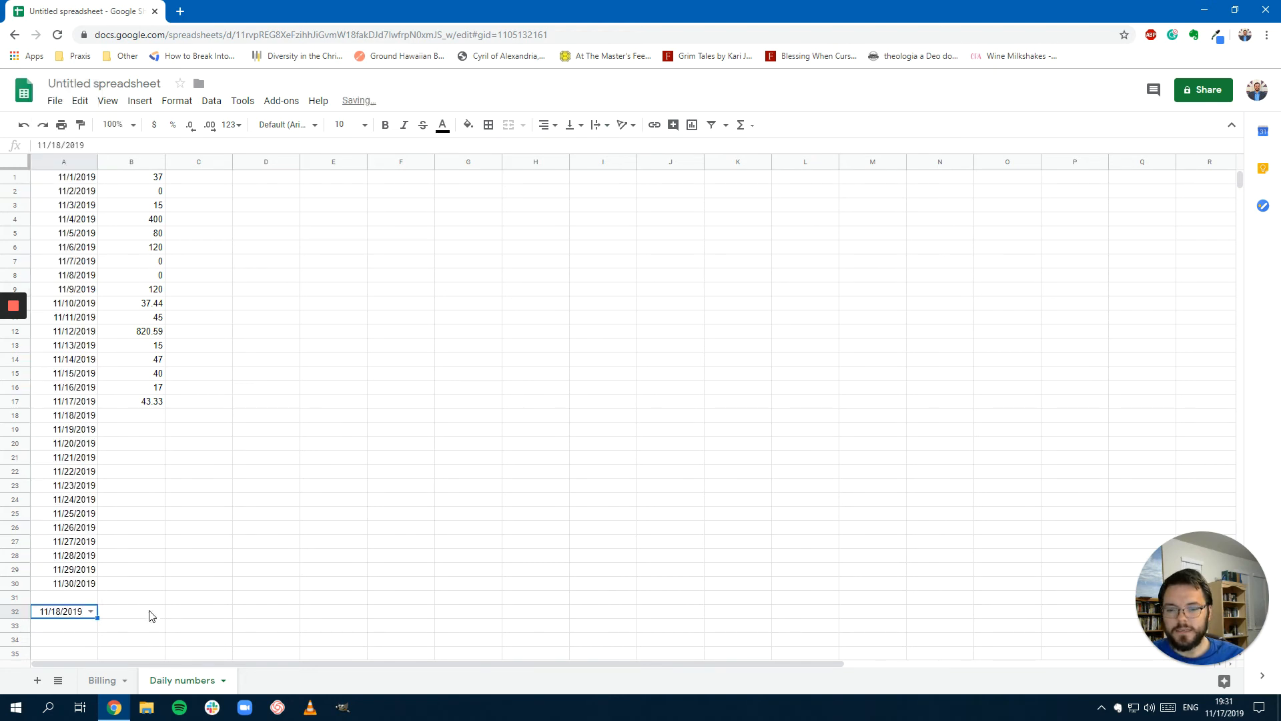
pyautogui.click(137, 421)
pyautogui.write('15')
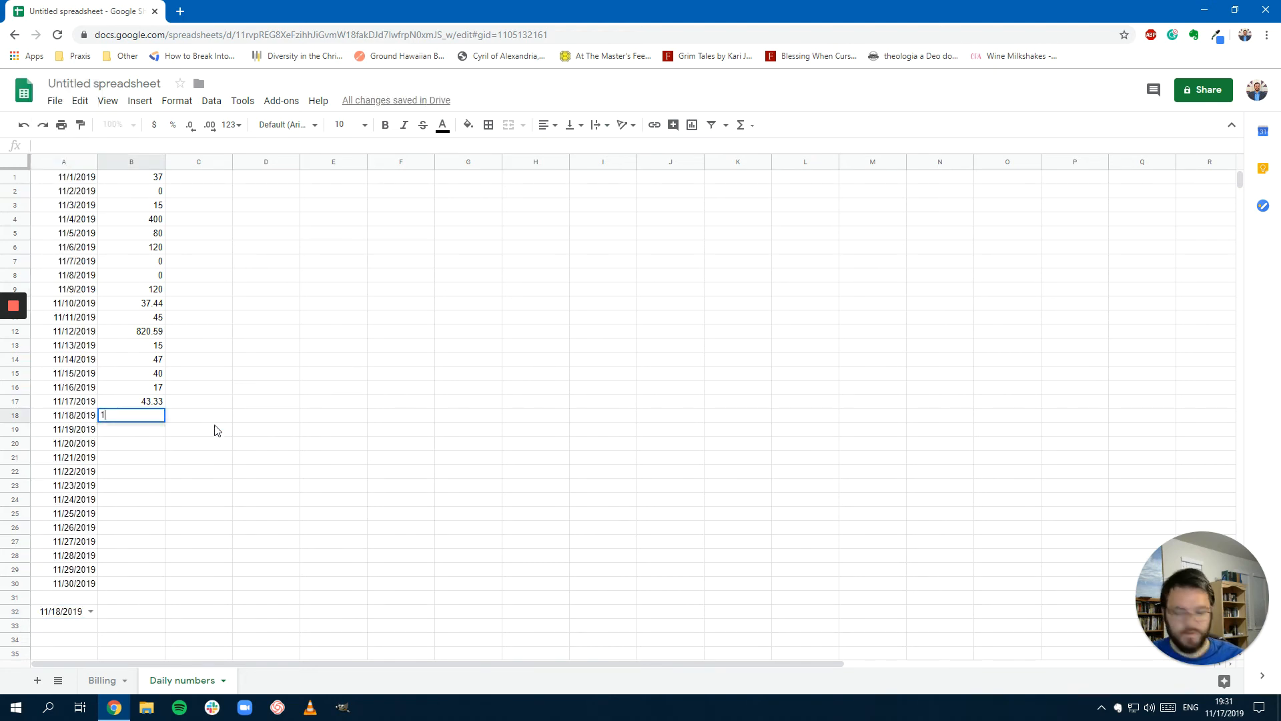
pyautogui.press('Return')
pyautogui.click(121, 598)
pyautogui.click(118, 621)
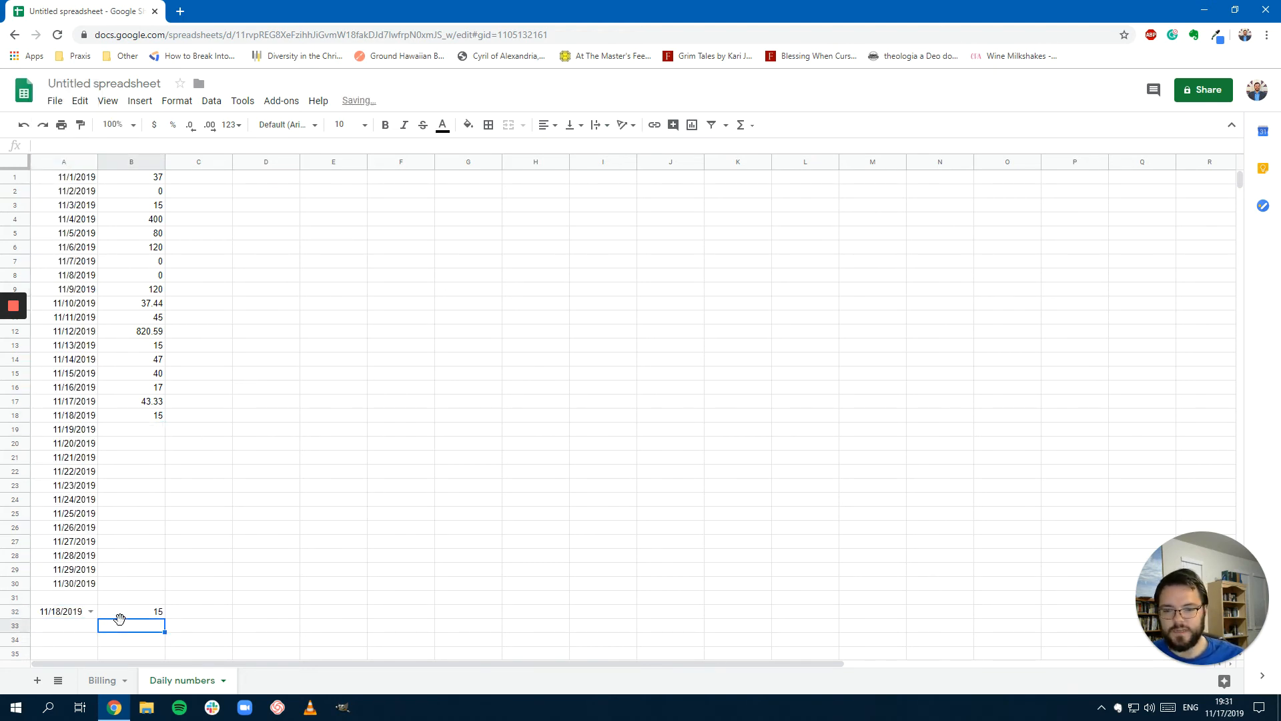
pyautogui.click(123, 612)
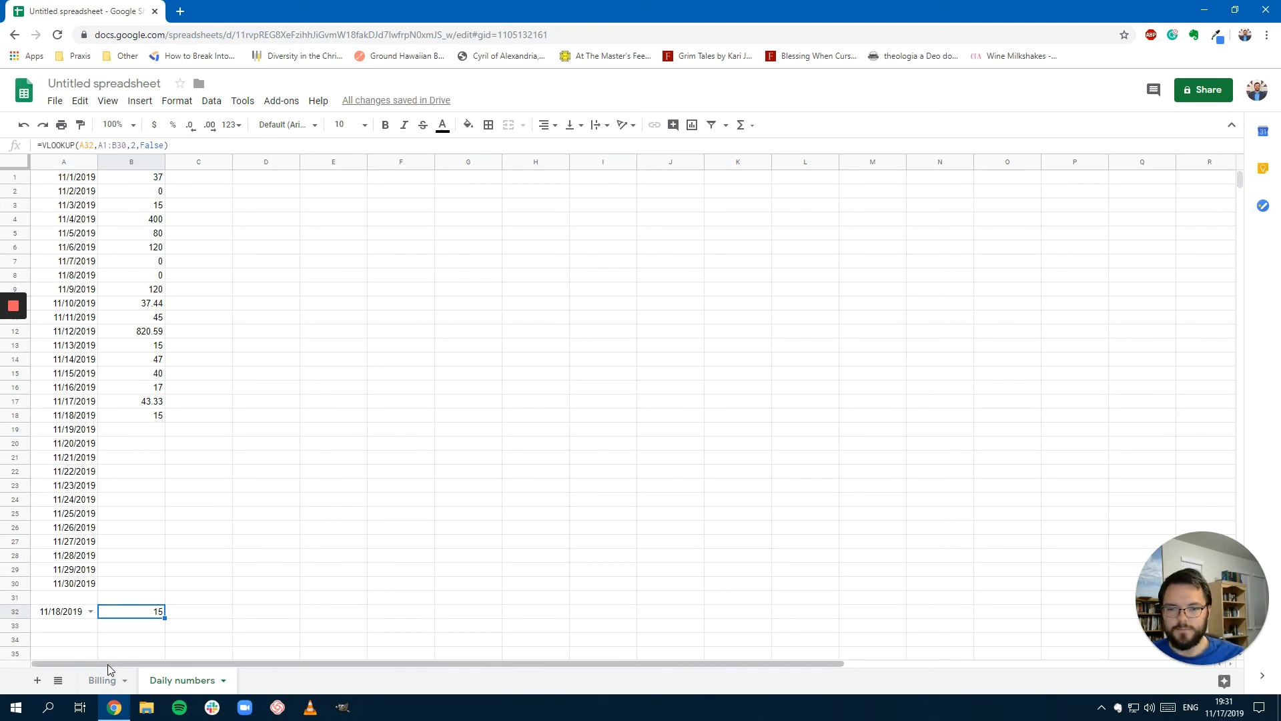
# Undo the recent edits in the Daily numbers sheet and the deletion of row 7 in the Billing sheet
pyautogui.click(105, 681)
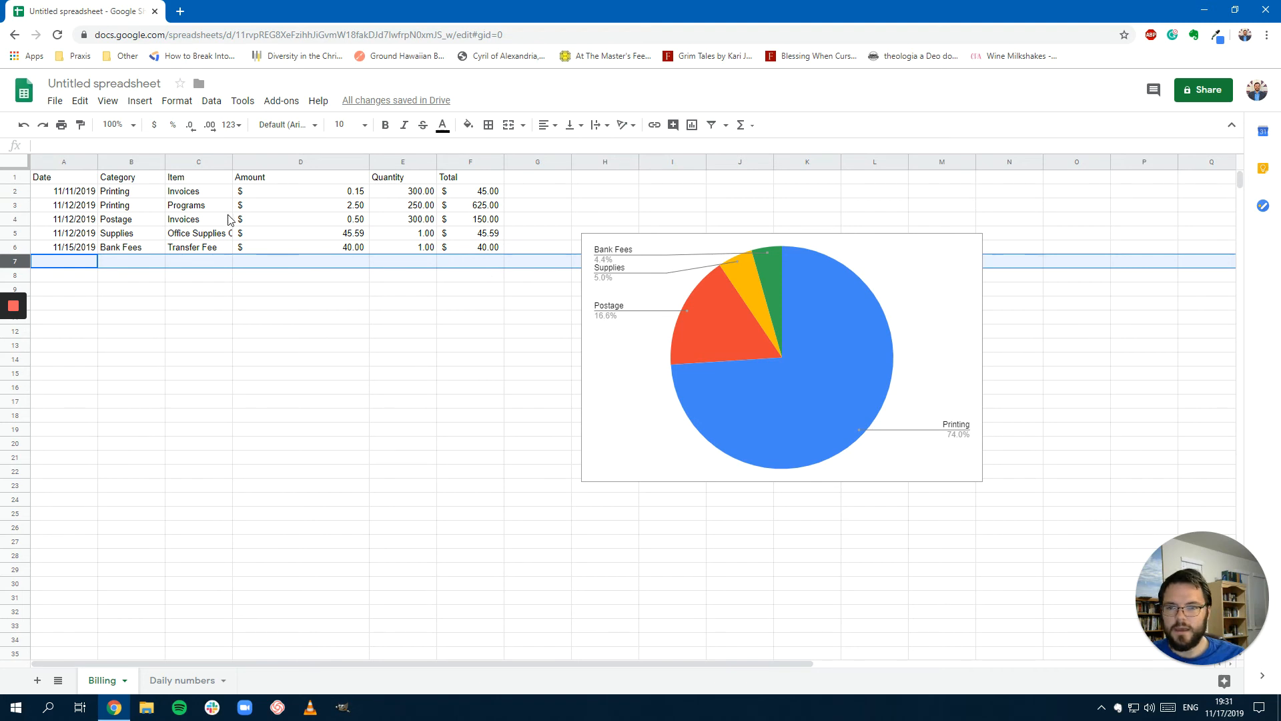
pyautogui.click(68, 261)
pyautogui.hotkey('ctrl', 'shift', 'pagedown')
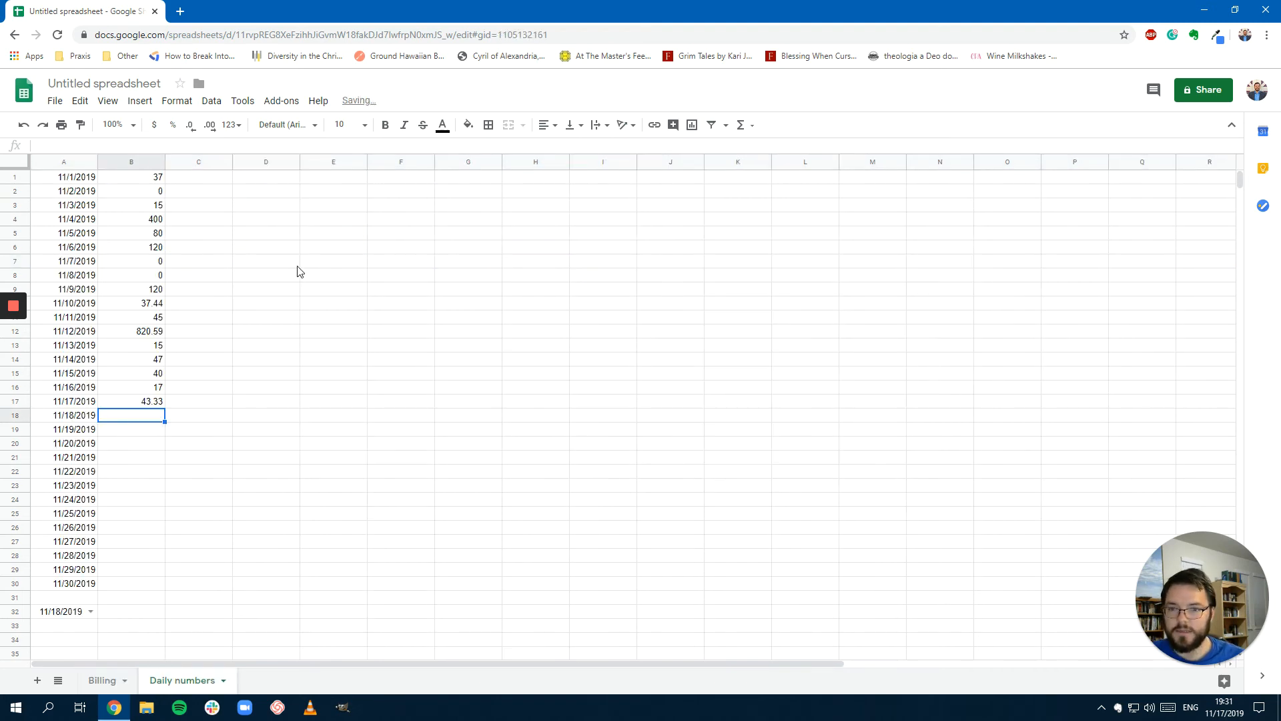
pyautogui.hotkey('ctrl', 'z')
pyautogui.hotkey('ctrl', 'z')
pyautogui.hotkey('ctrl', 'shift', 'pageup')
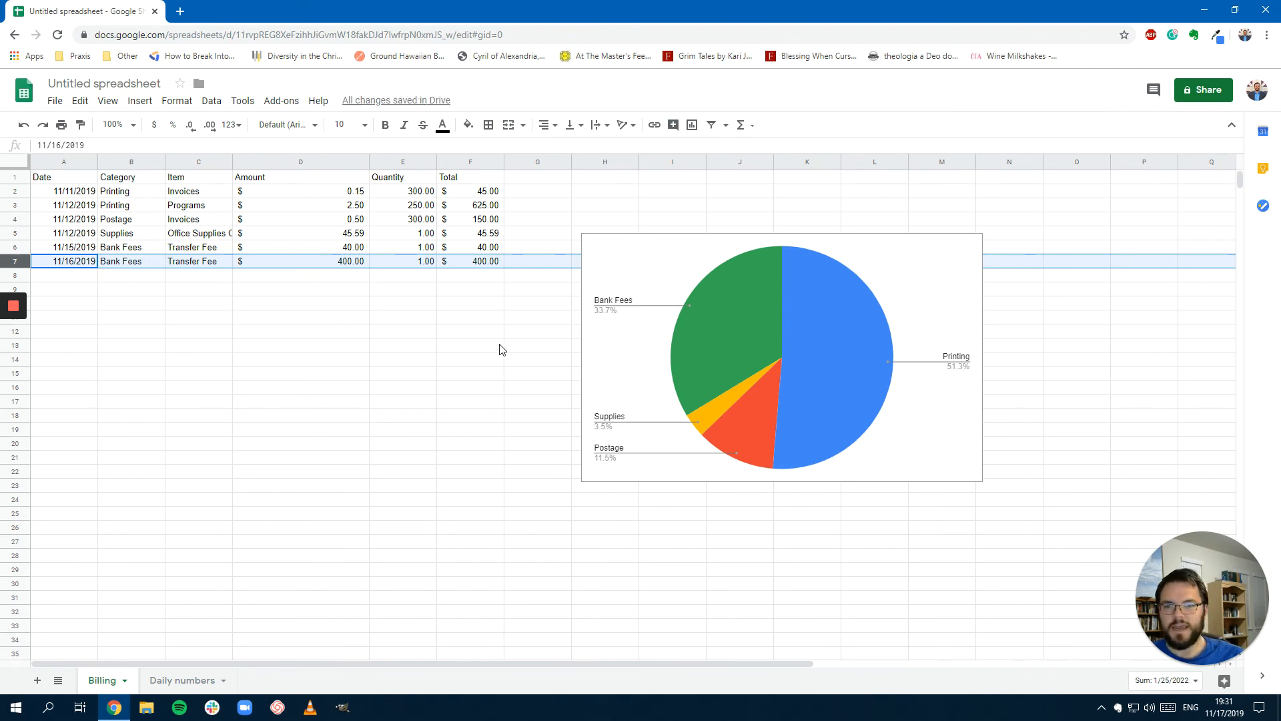
# Change the Billing sheet's pie chart to a column chart
pyautogui.rightClick(836, 303)
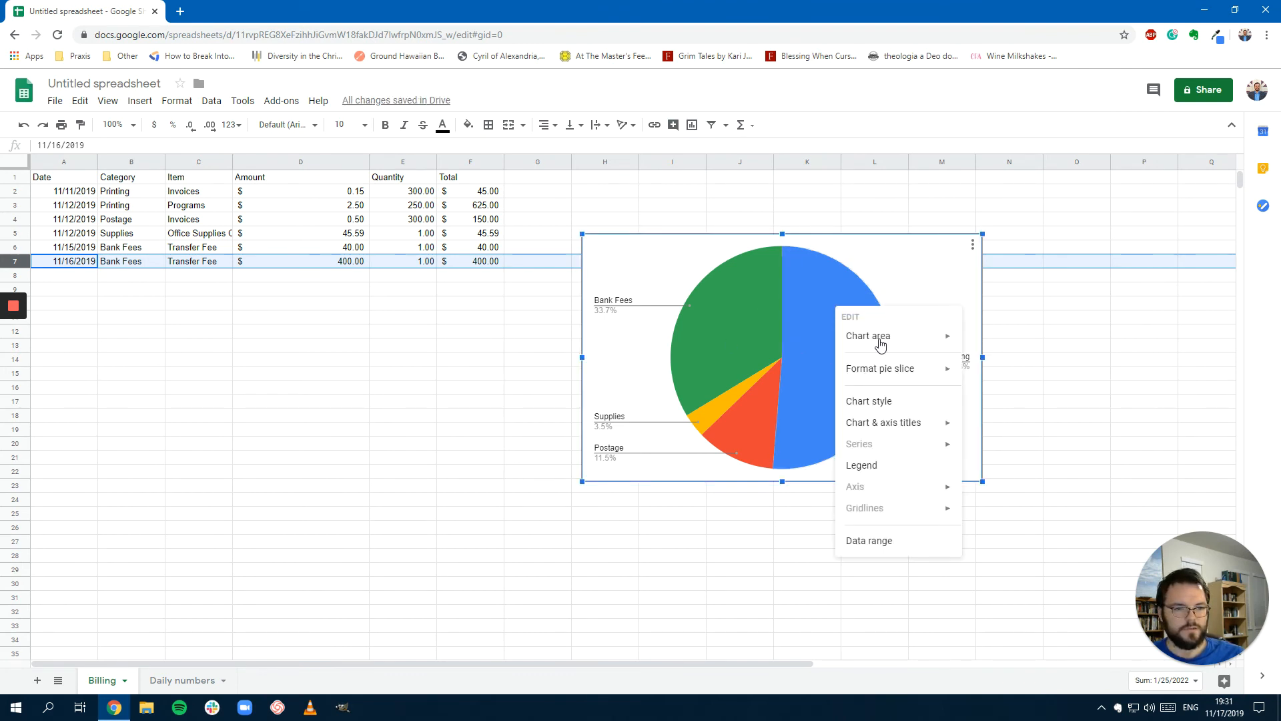
pyautogui.click(869, 540)
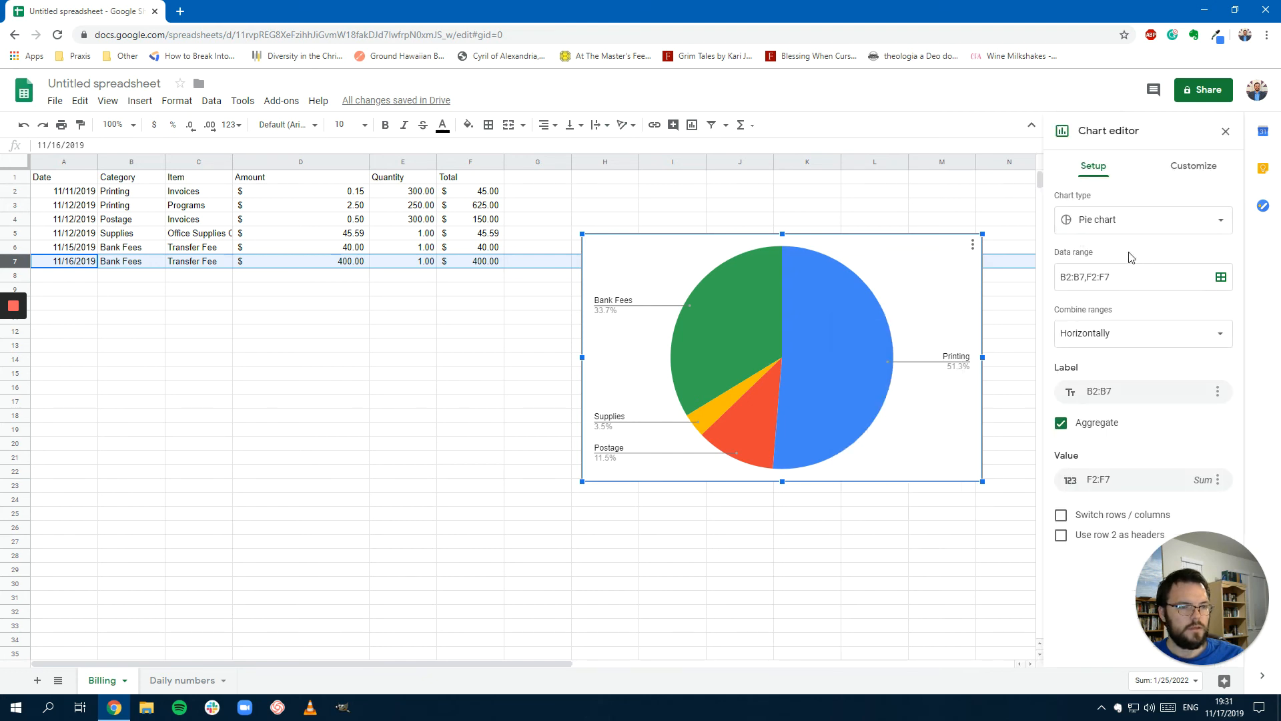
pyautogui.click(1192, 230)
pyautogui.click(1184, 303)
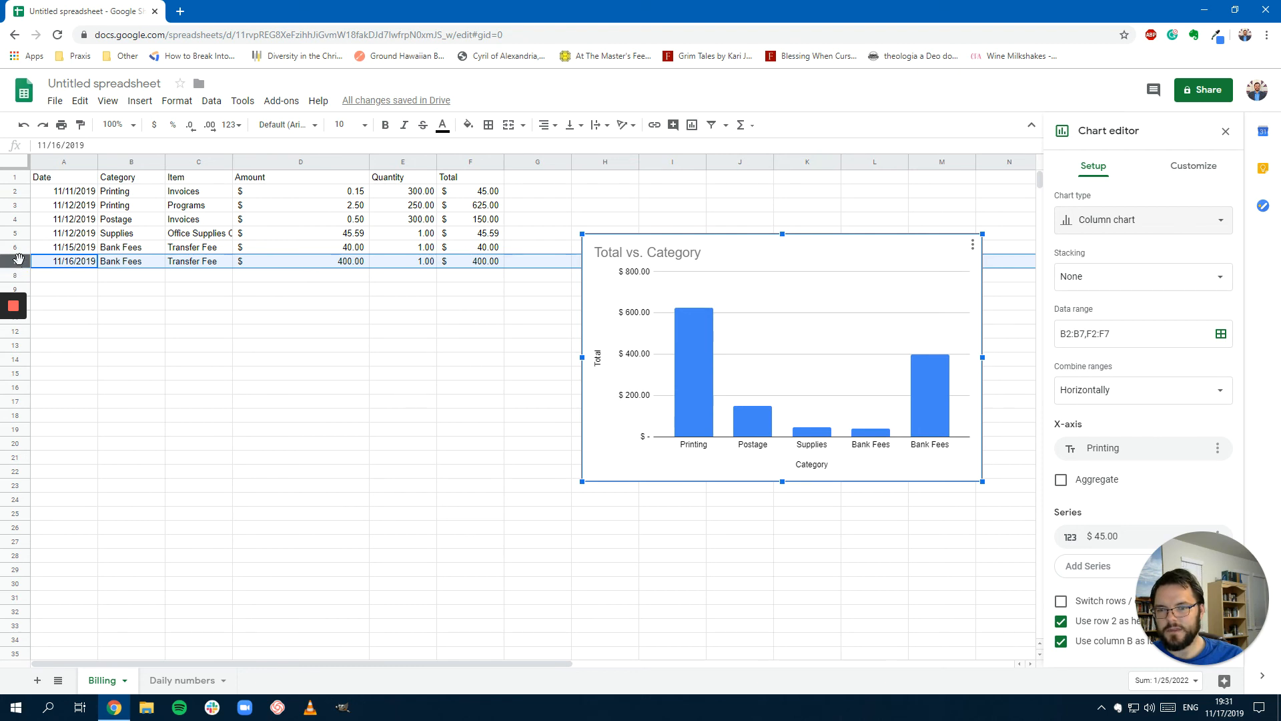
# Try deleting row 7, the 11/16/2019 Bank Fees entry, from the billing table, and undo the deletion
pyautogui.rightClick(71, 264)
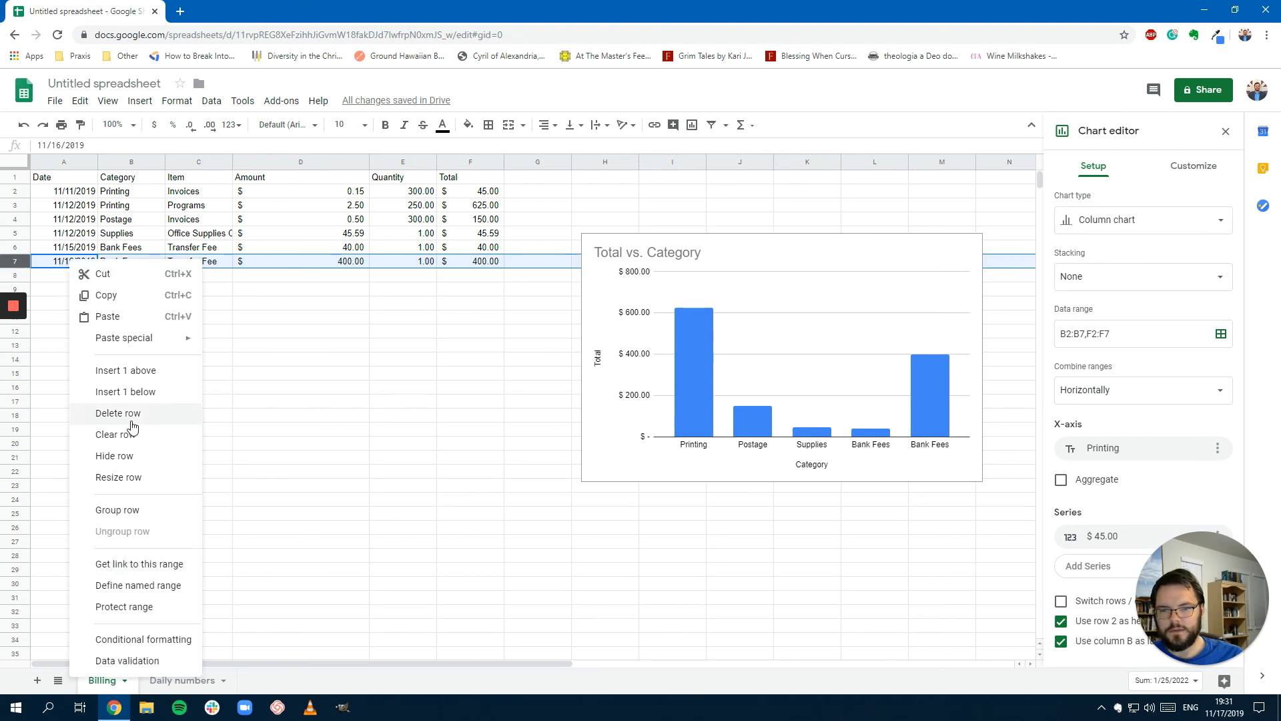
pyautogui.click(130, 414)
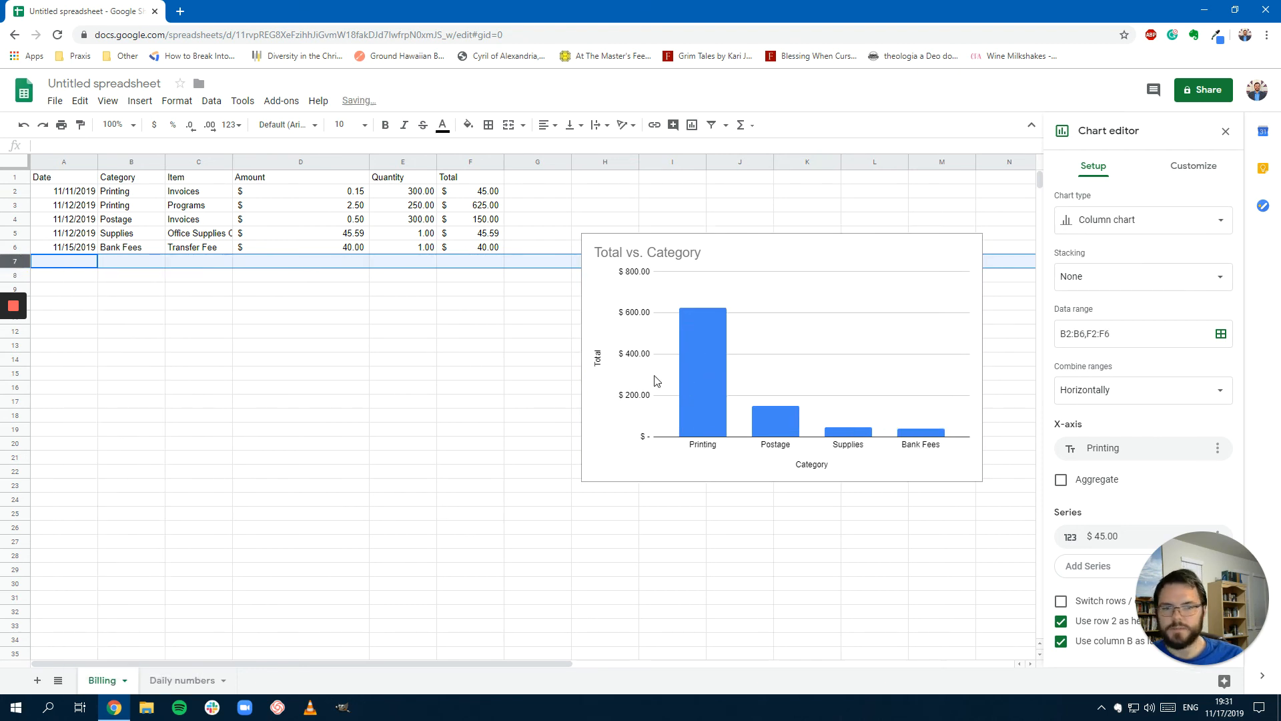
pyautogui.hotkey('ctrl', 'z')
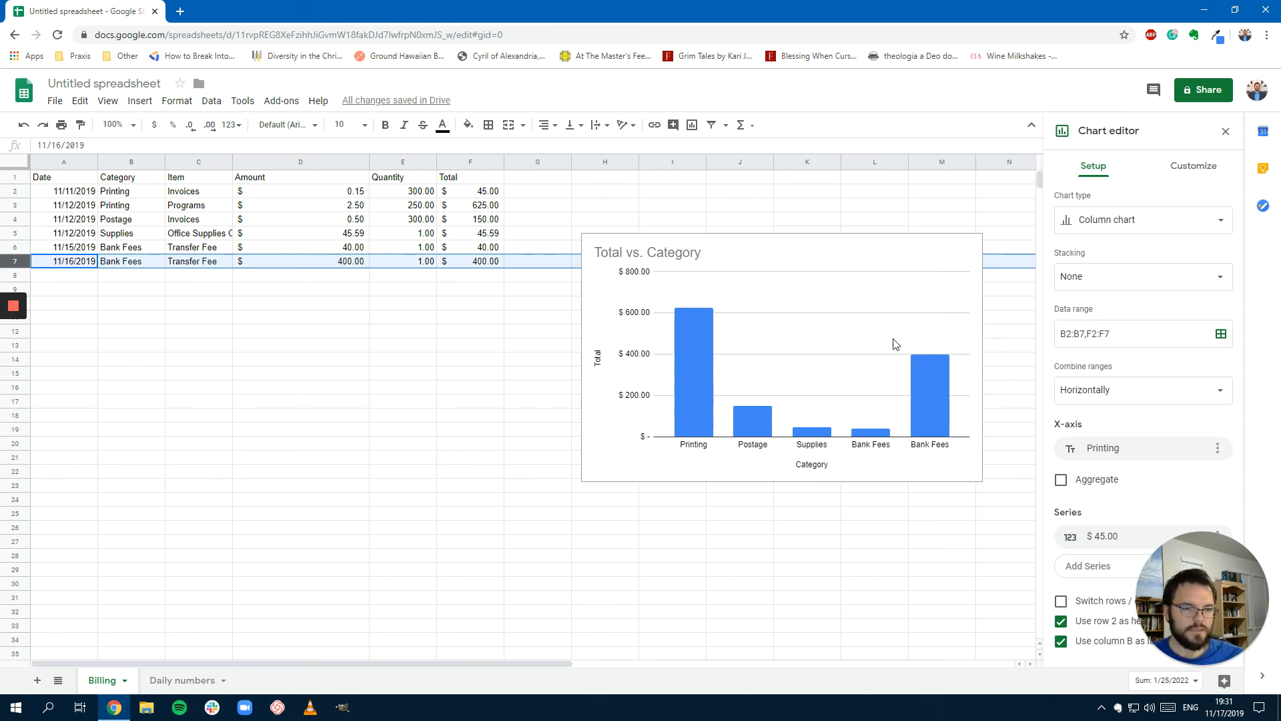
# Aggregate the repeated categories in the column chart
pyautogui.click(1094, 481)
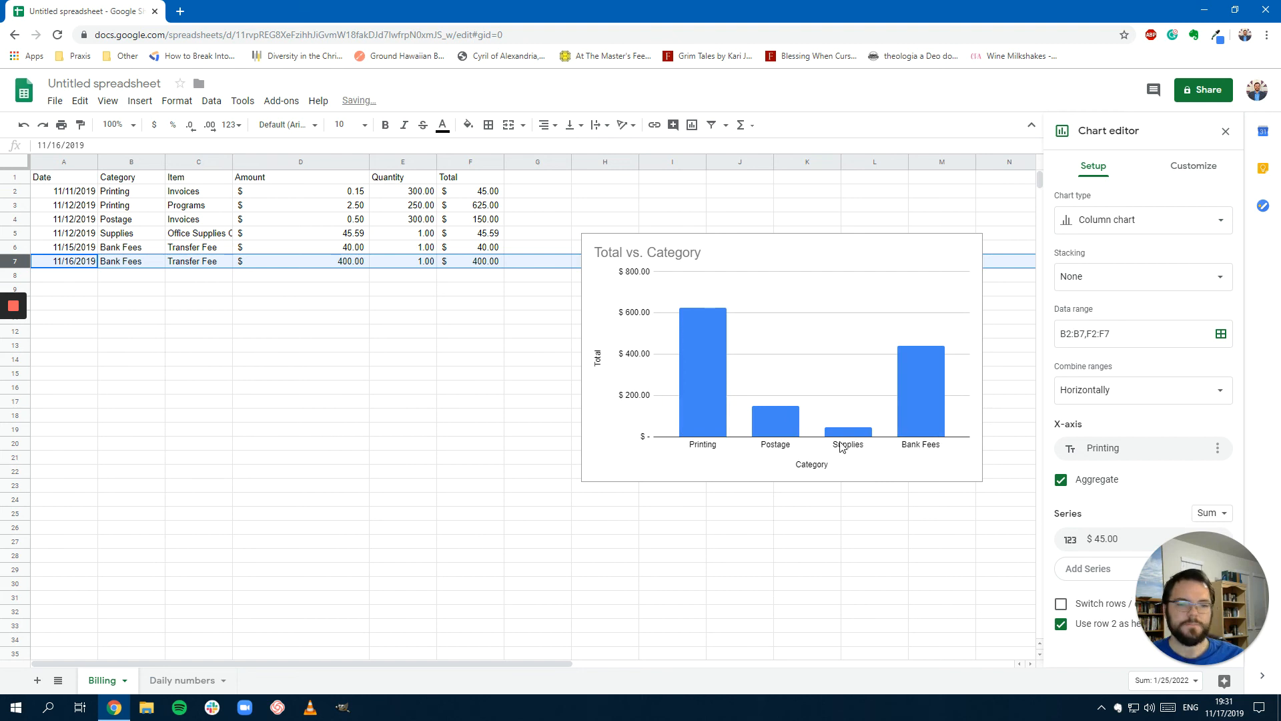